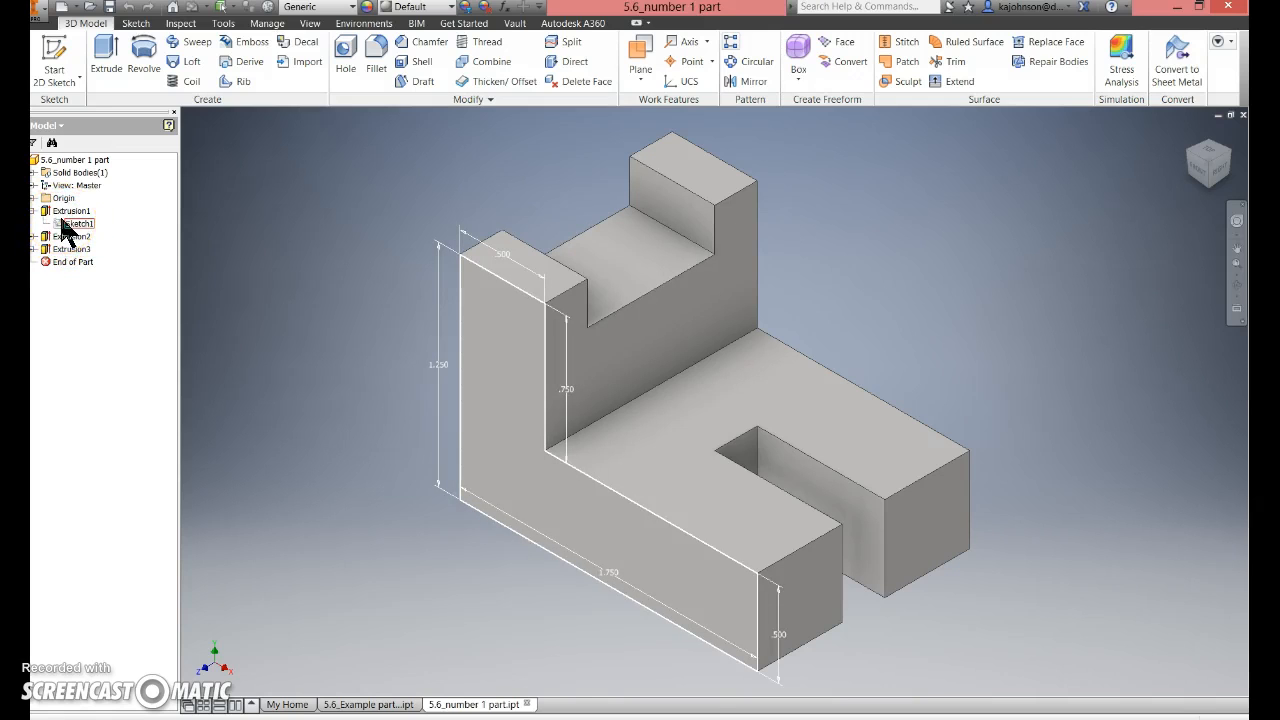
# Step: Create a new part from the English Standard (in).ipt template
pyautogui.click(70, 249)
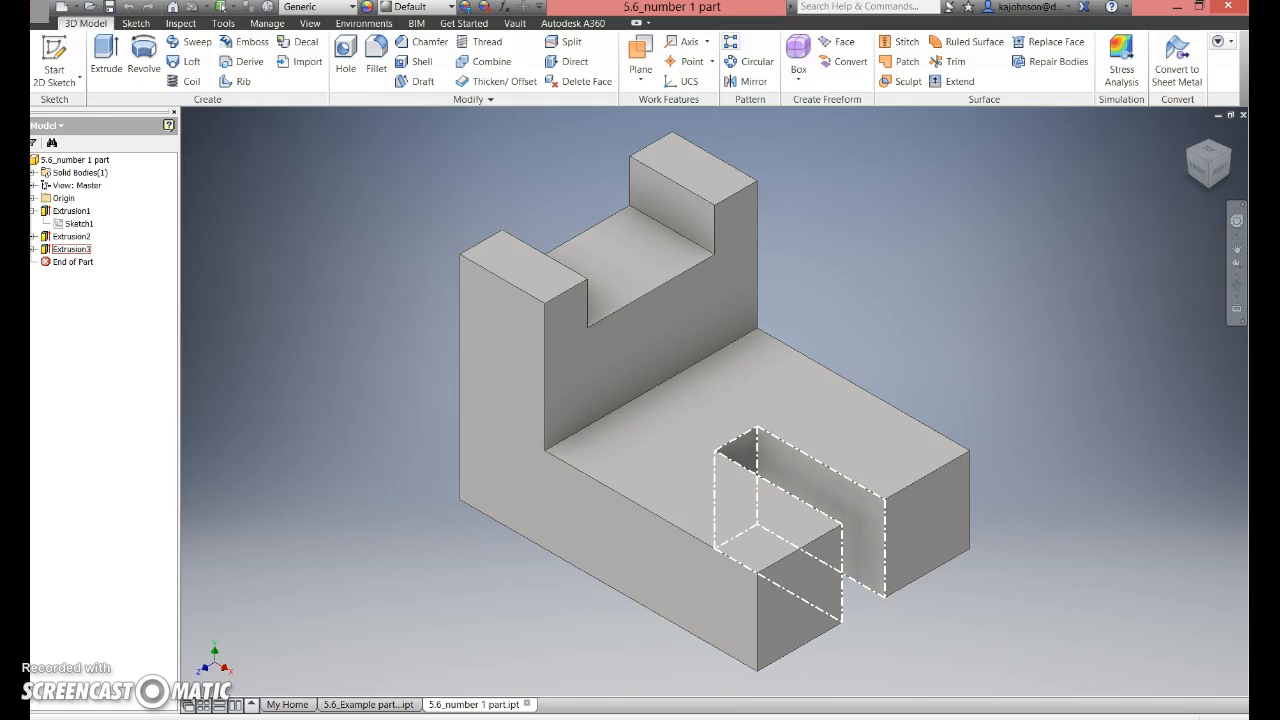
pyautogui.click(40, 10)
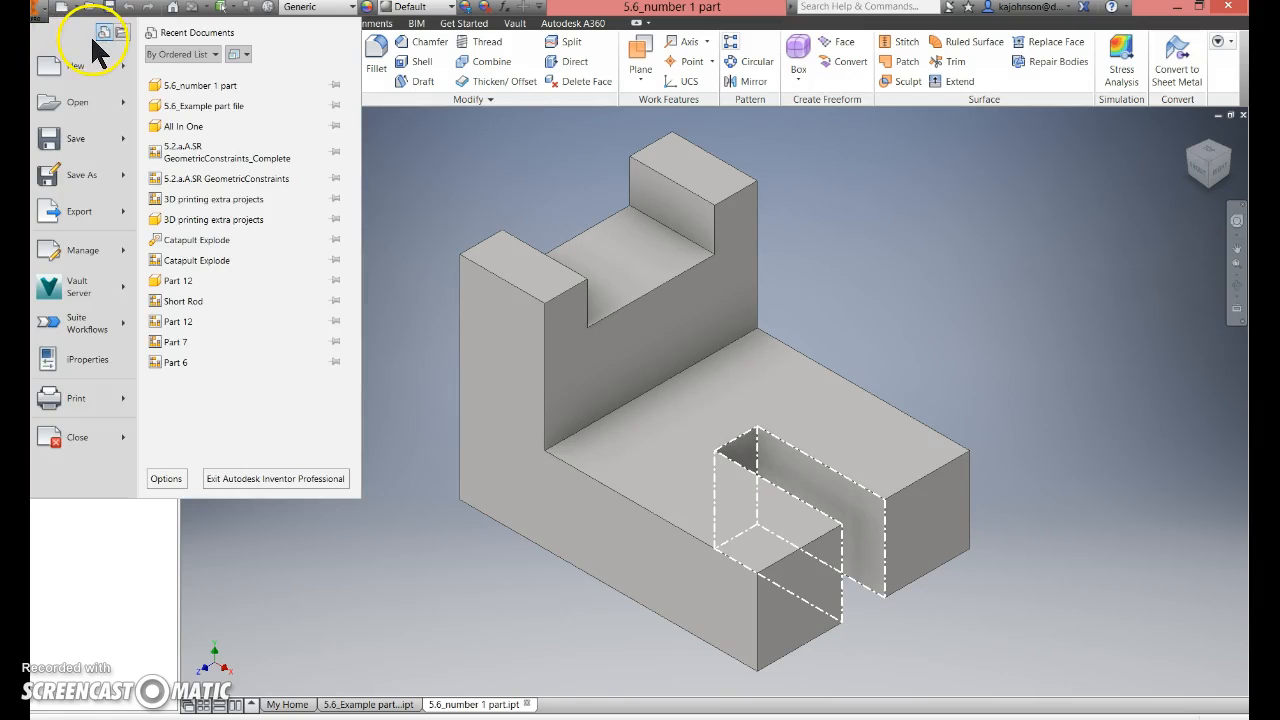
pyautogui.click(84, 66)
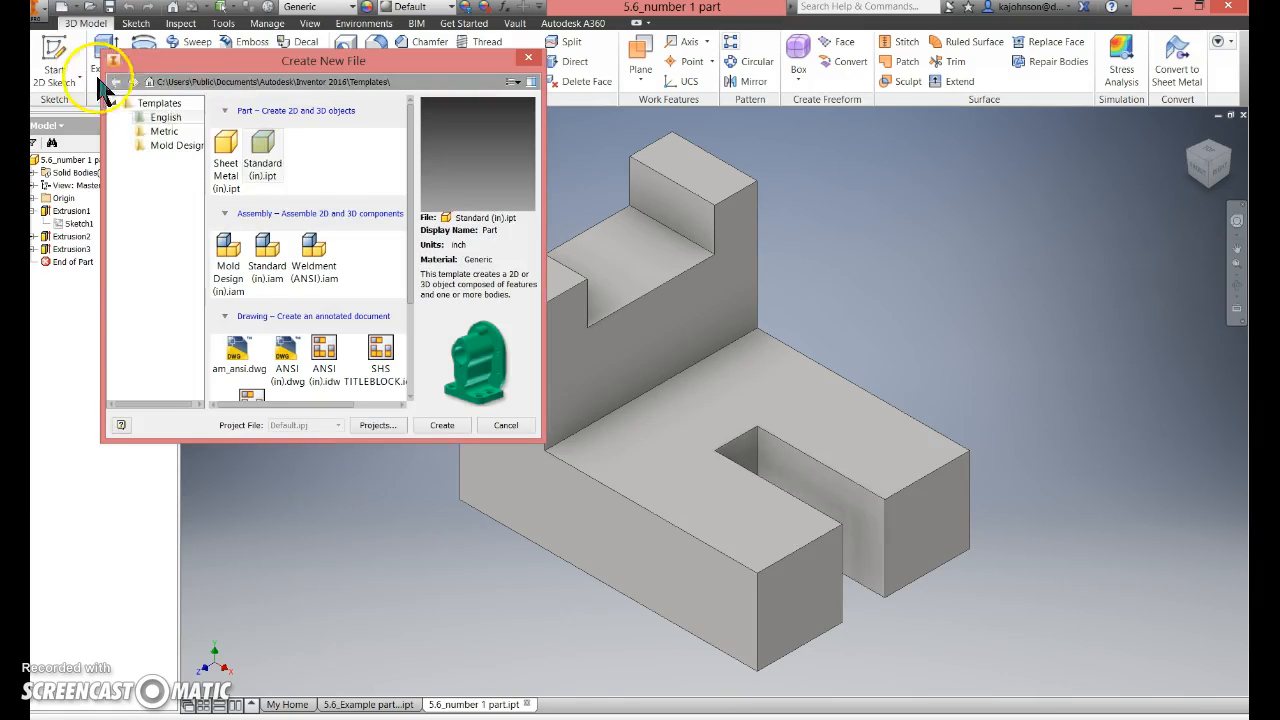
pyautogui.click(266, 165)
pyautogui.click(436, 426)
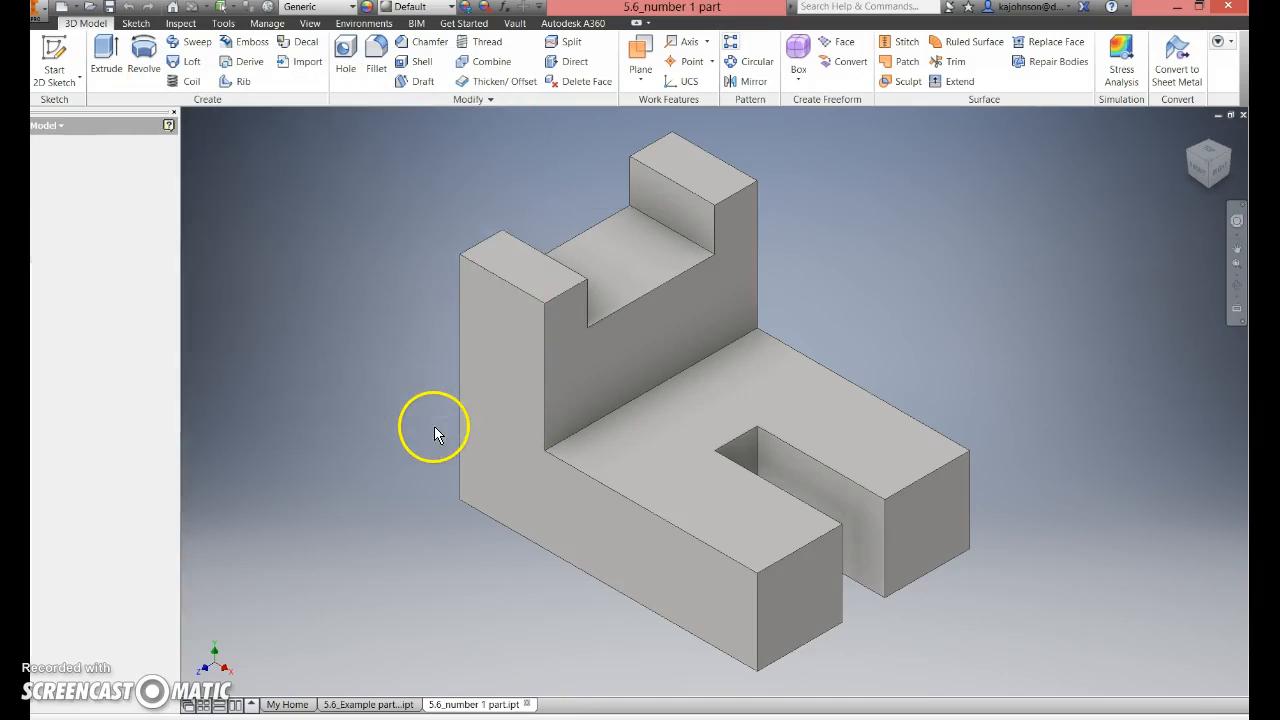
# Step: Start a 2D sketch on the XY plane of the new part, checking the 5.6_number 1 part for reference
pyautogui.click(55, 58)
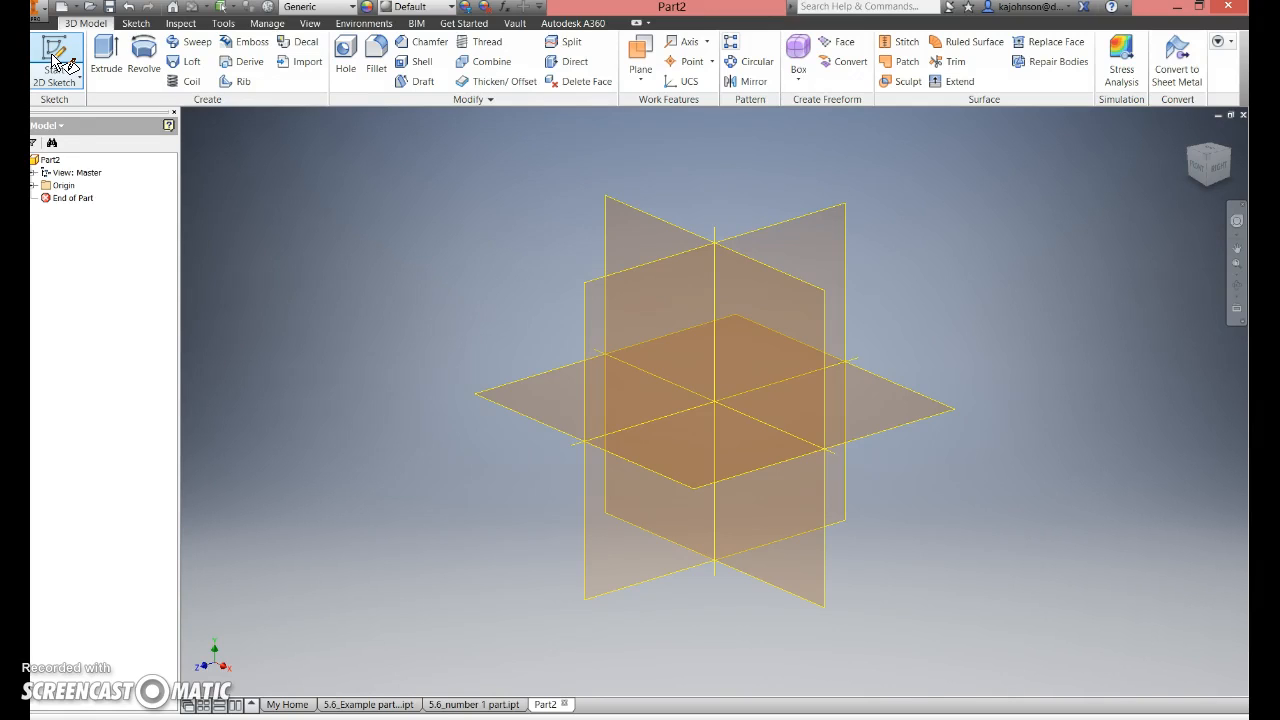
pyautogui.click(488, 703)
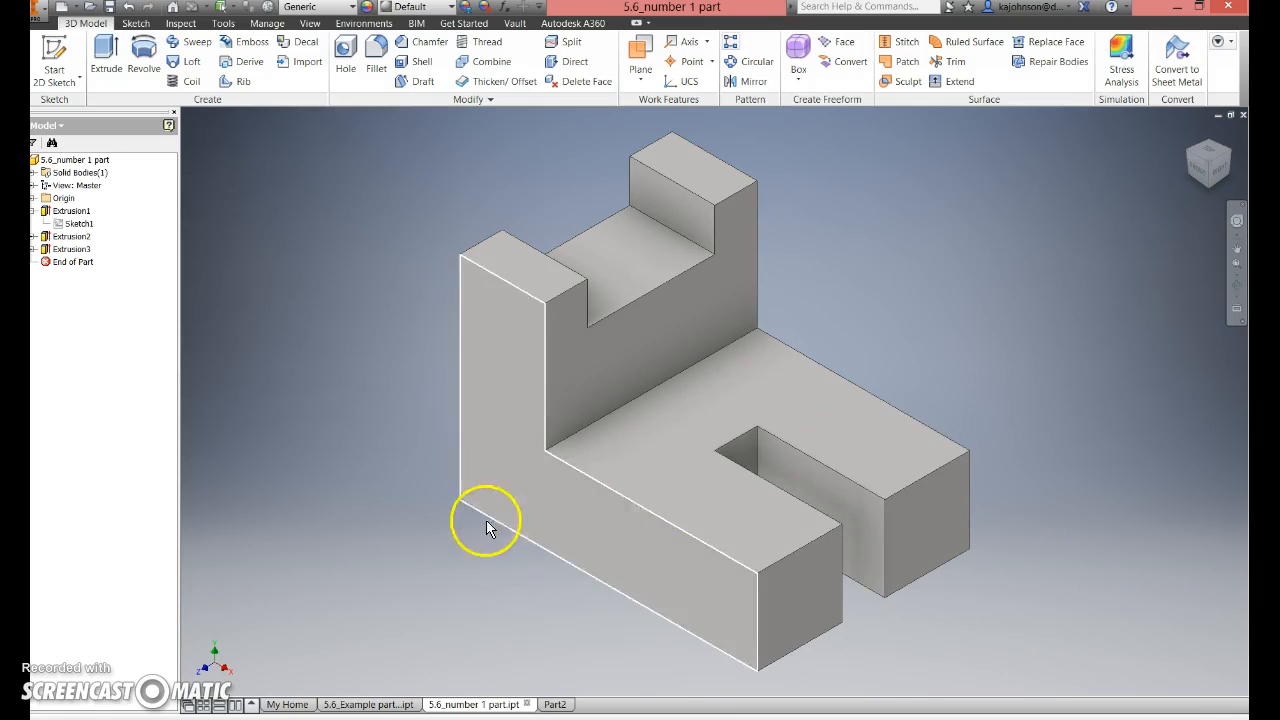
pyautogui.click(556, 704)
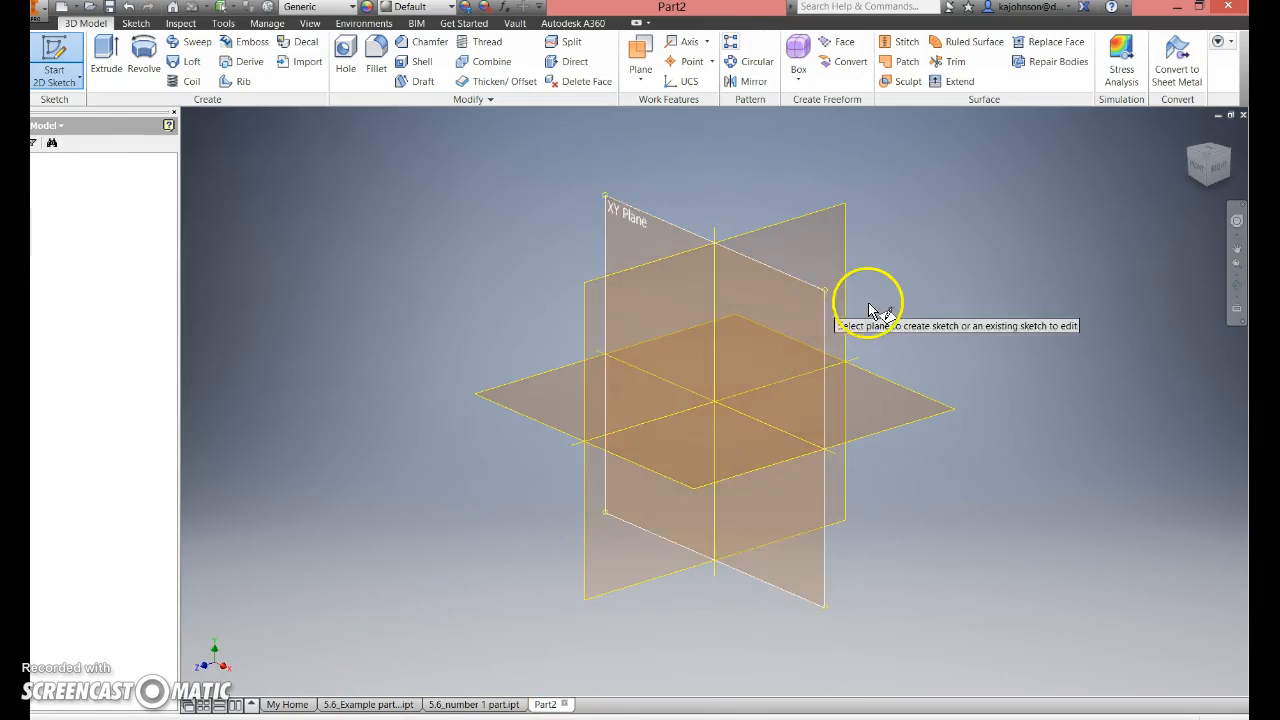
pyautogui.click(784, 318)
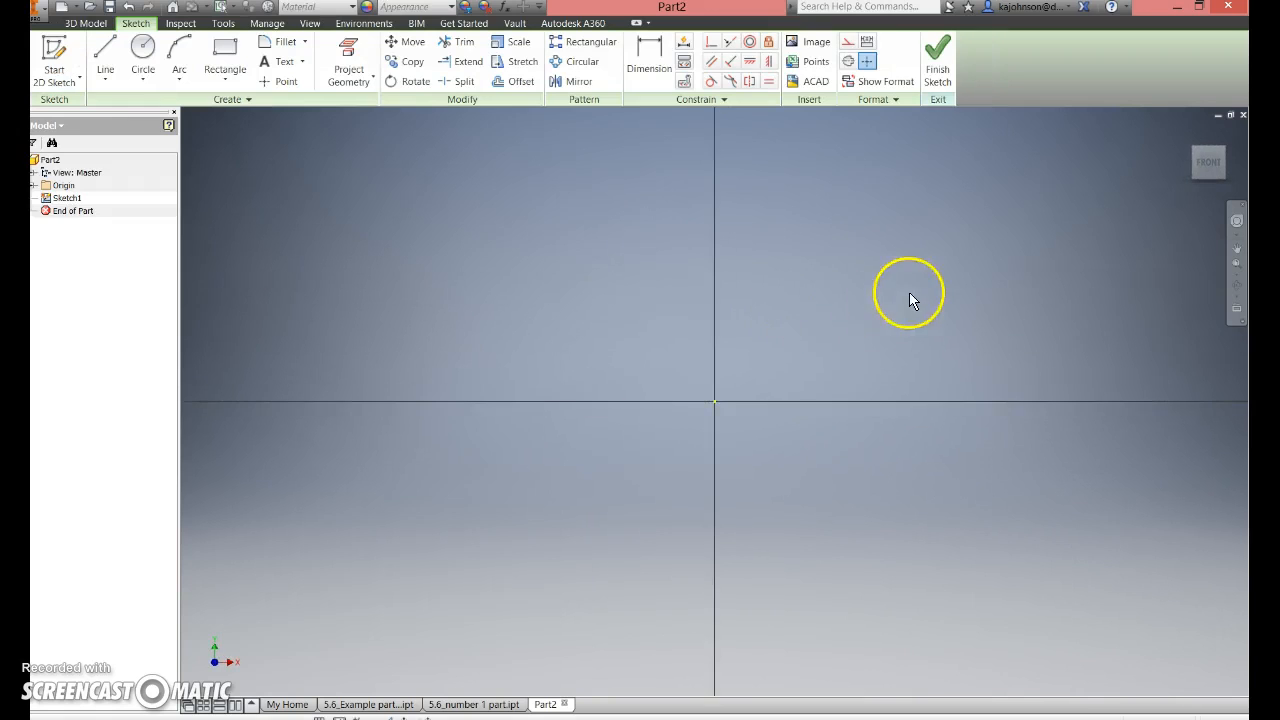
pyautogui.click(105, 58)
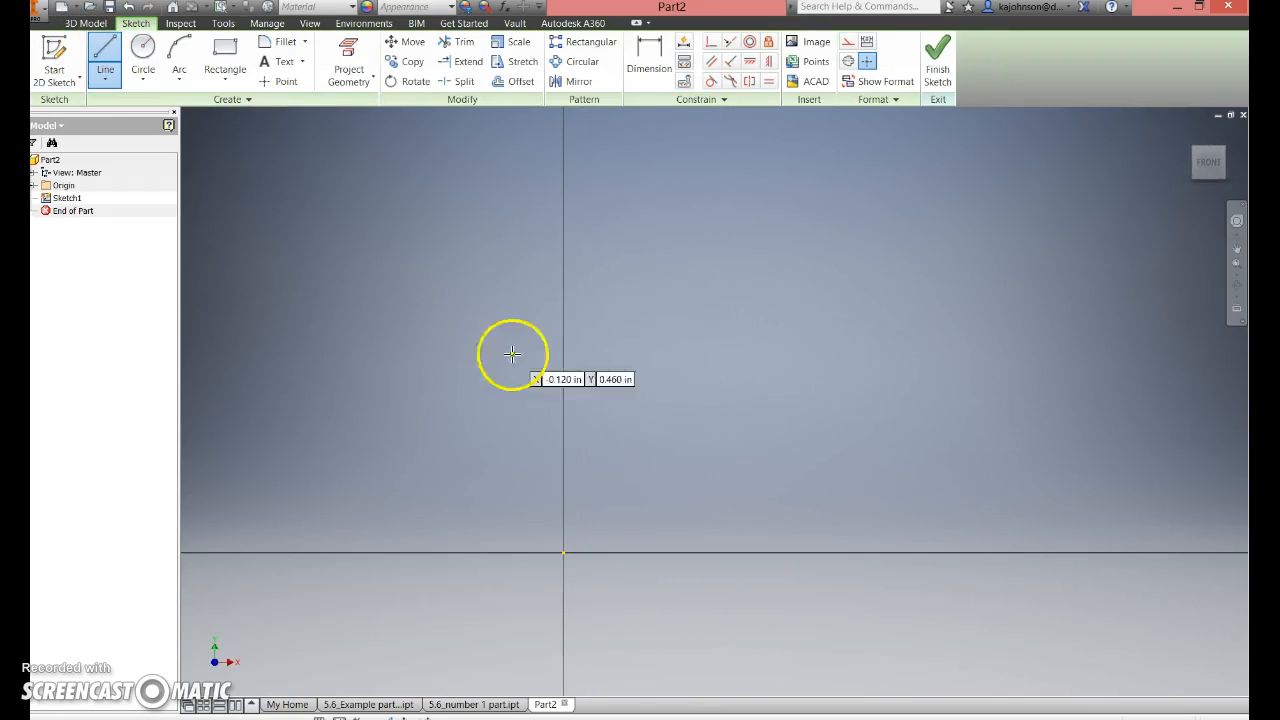
pyautogui.click(565, 553)
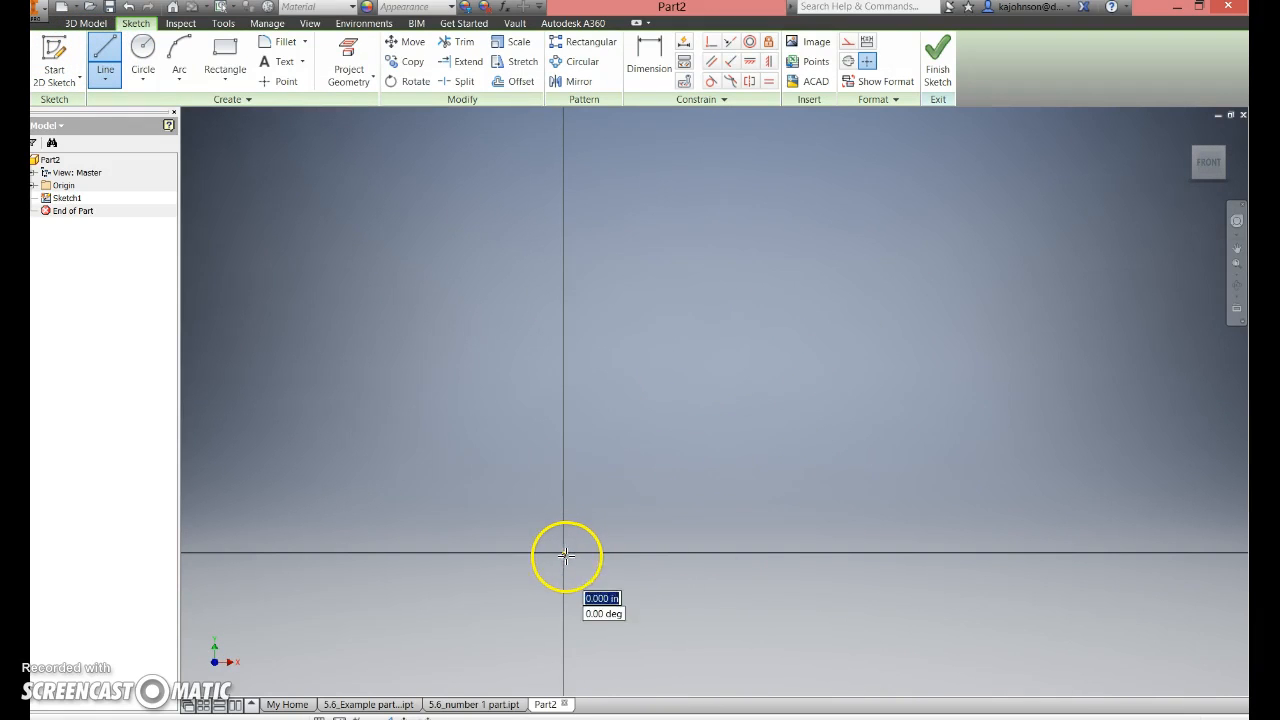
pyautogui.press('Escape')
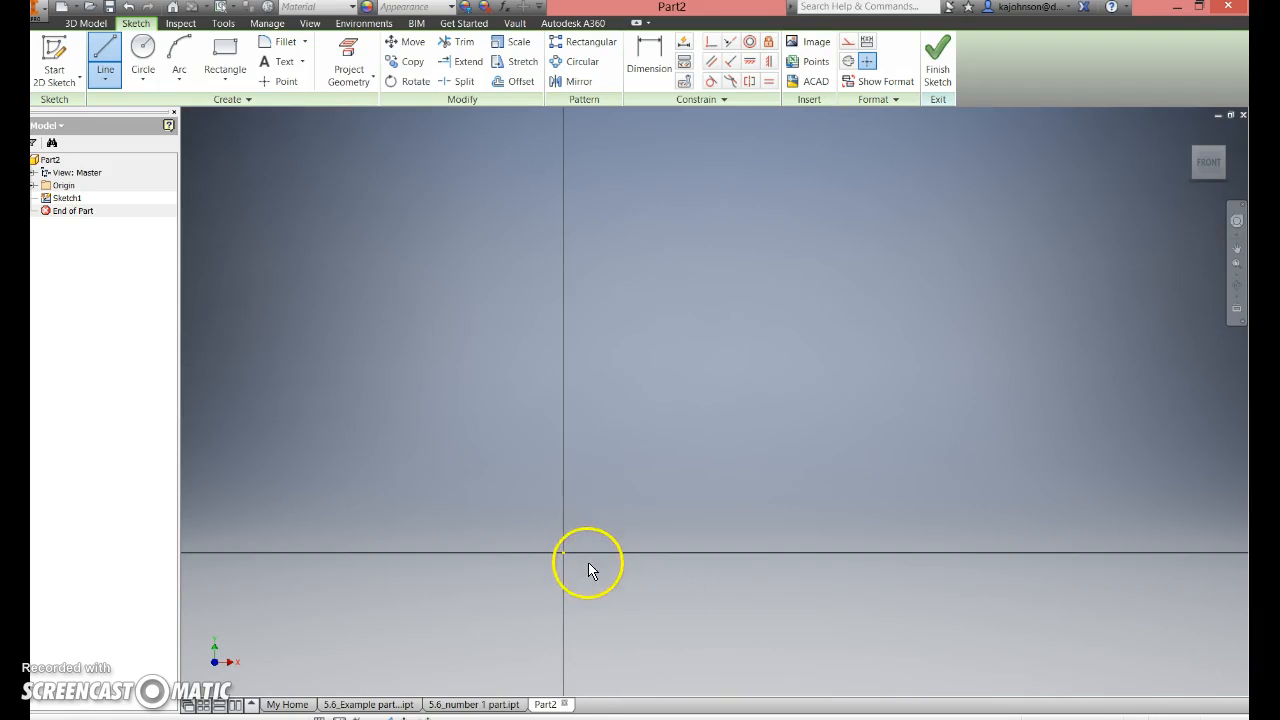
# Step: Draw a 1.25 in vertical line up from the origin and a 0.5 in horizontal line rightward from its upper end
pyautogui.click(105, 48)
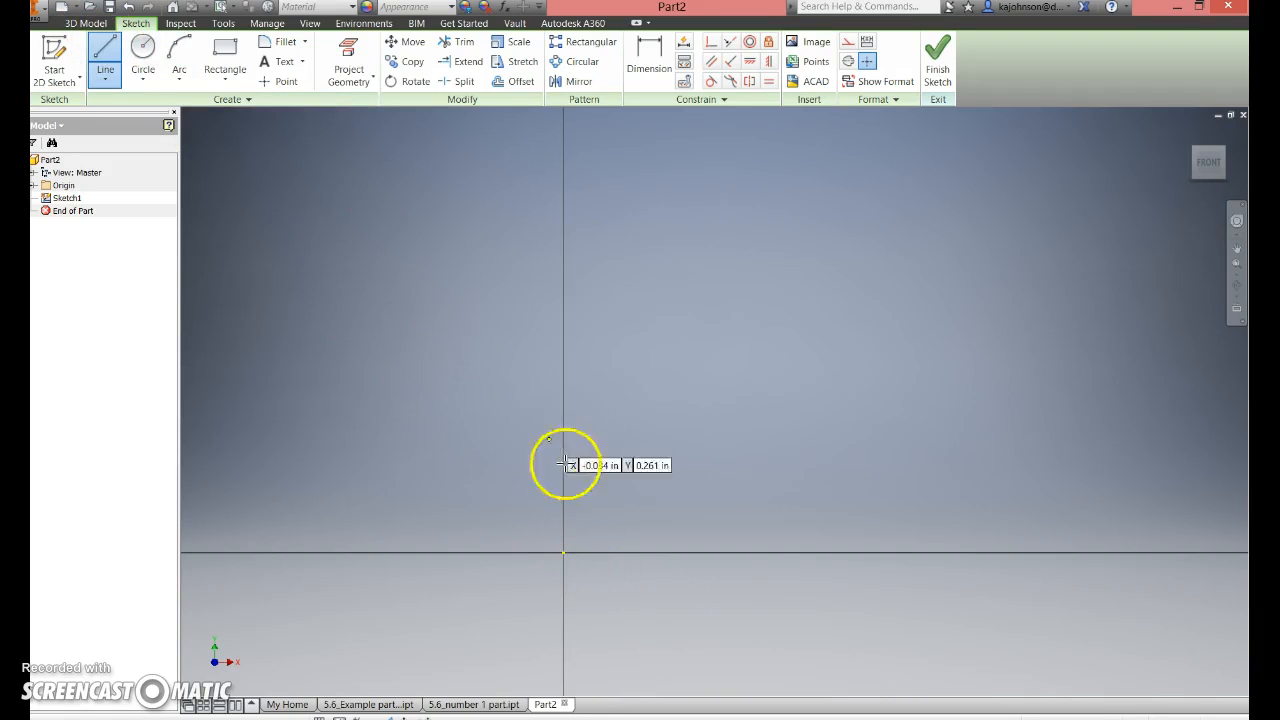
pyautogui.click(563, 550)
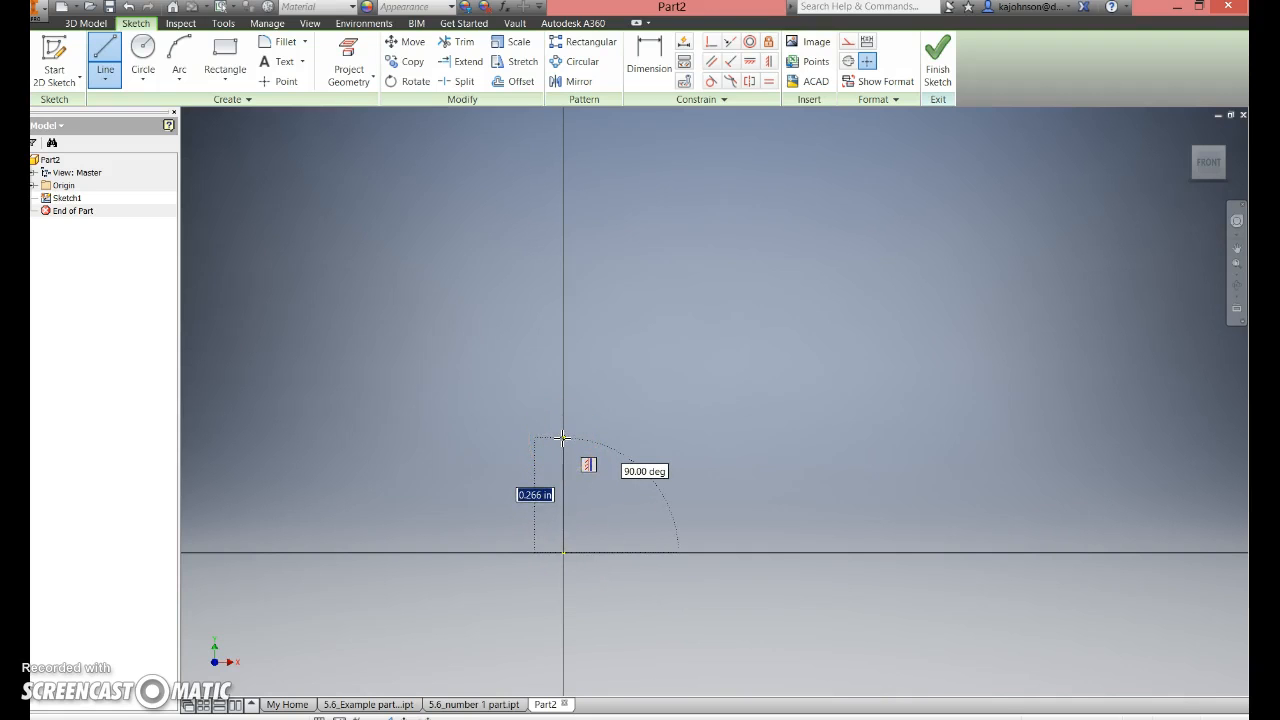
pyautogui.write('1.25')
pyautogui.press('Return')
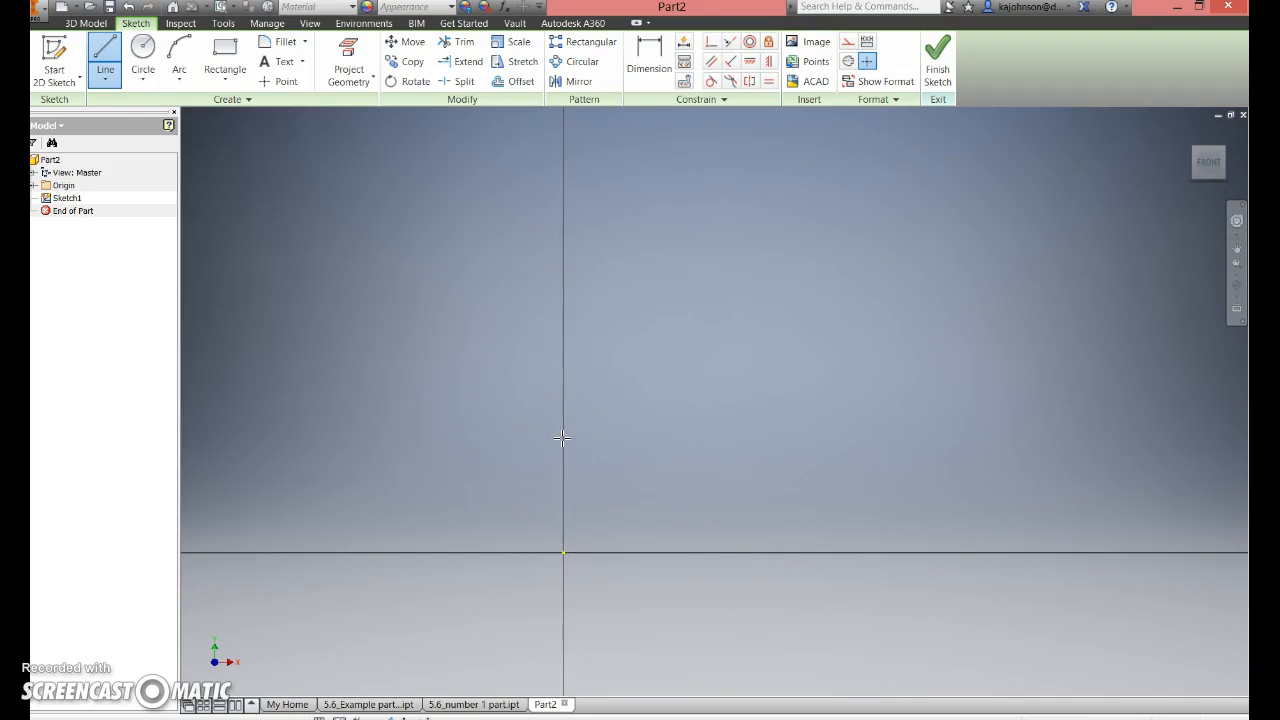
pyautogui.scroll(-4, 554, 363)
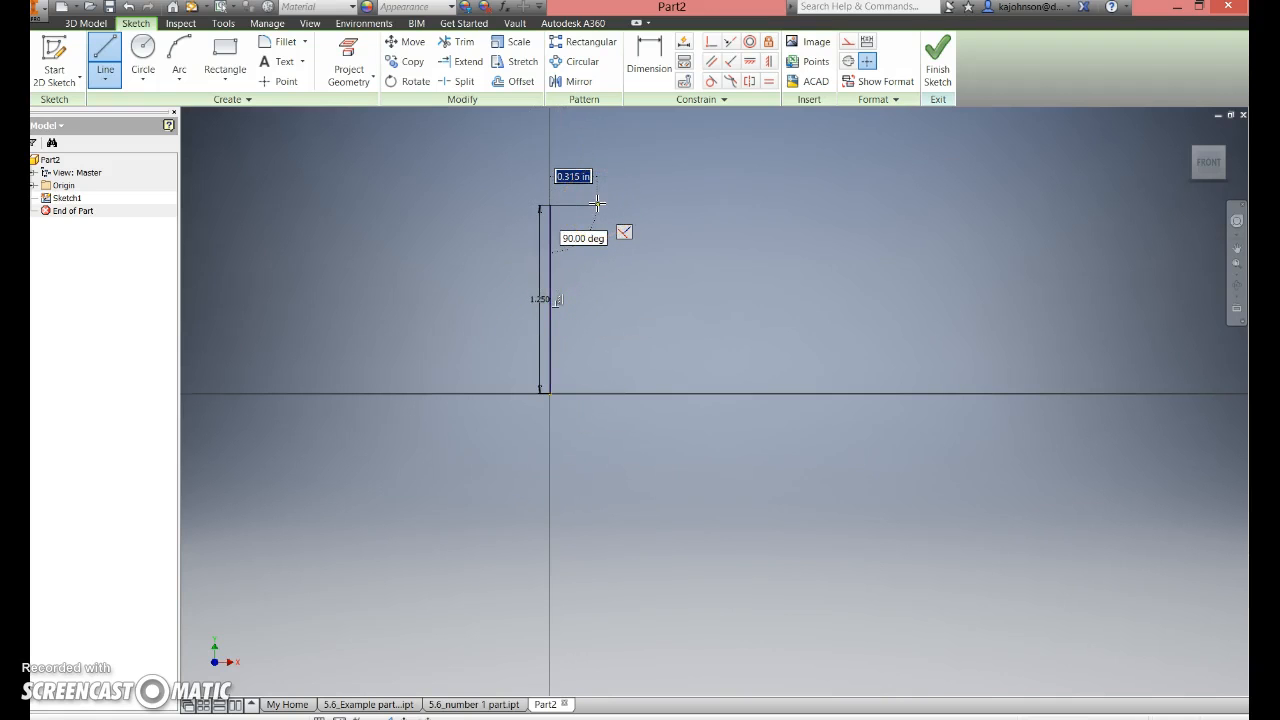
pyautogui.write('.5')
pyautogui.press('Return')
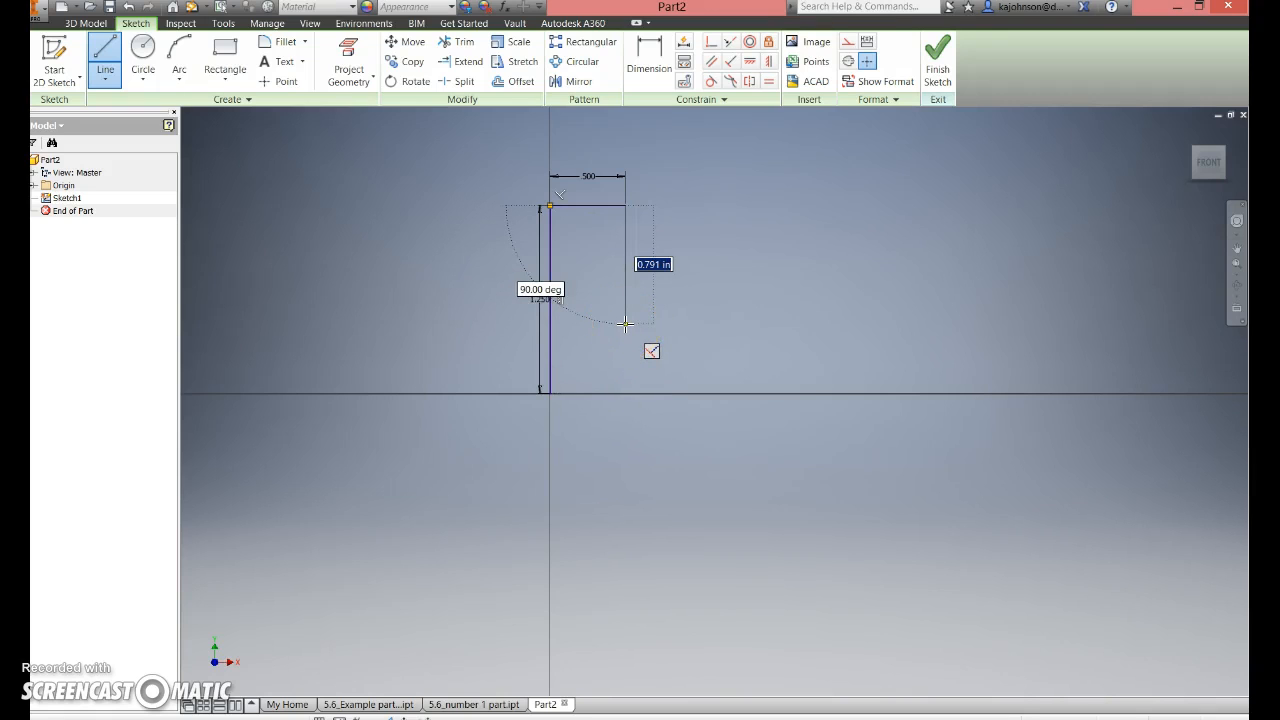
# Step: Continue the L-profile 0.75 in down and 1.25 in right, close it along the horizontal axis to the origin, and finish the sketch
pyautogui.write('1.2')
pyautogui.press('Return')
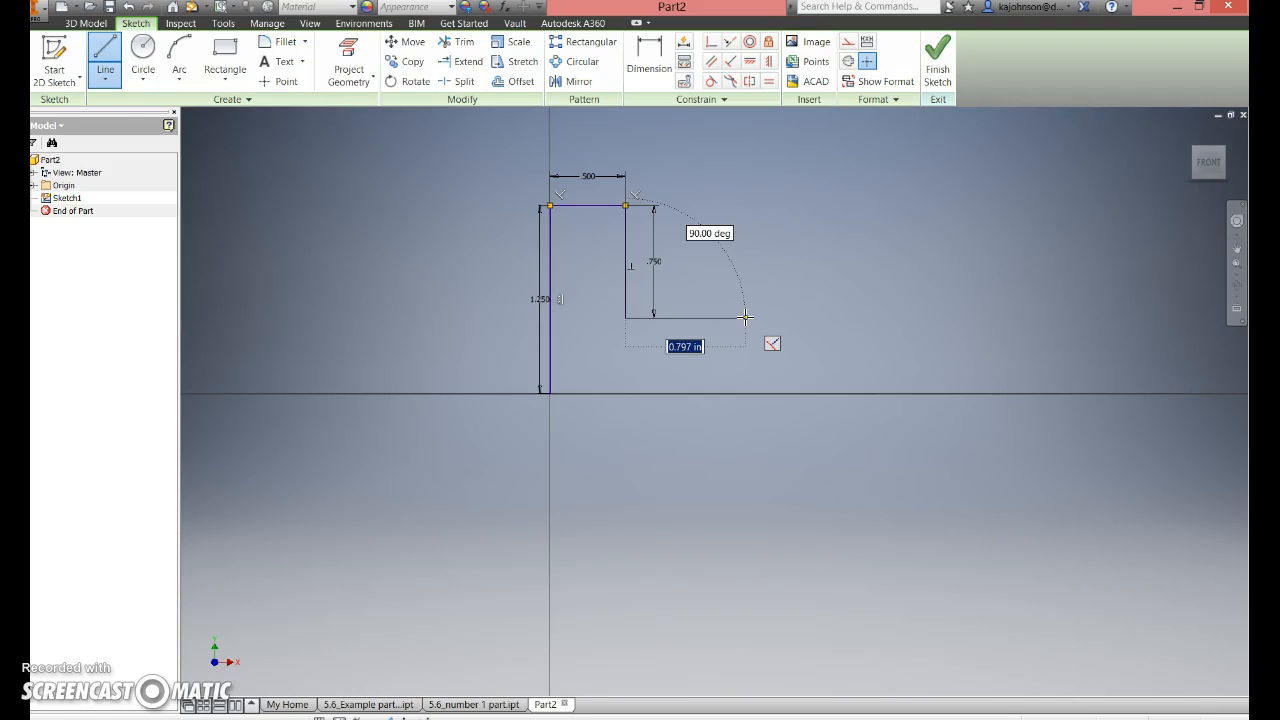
pyautogui.write('1.25')
pyautogui.press('Return')
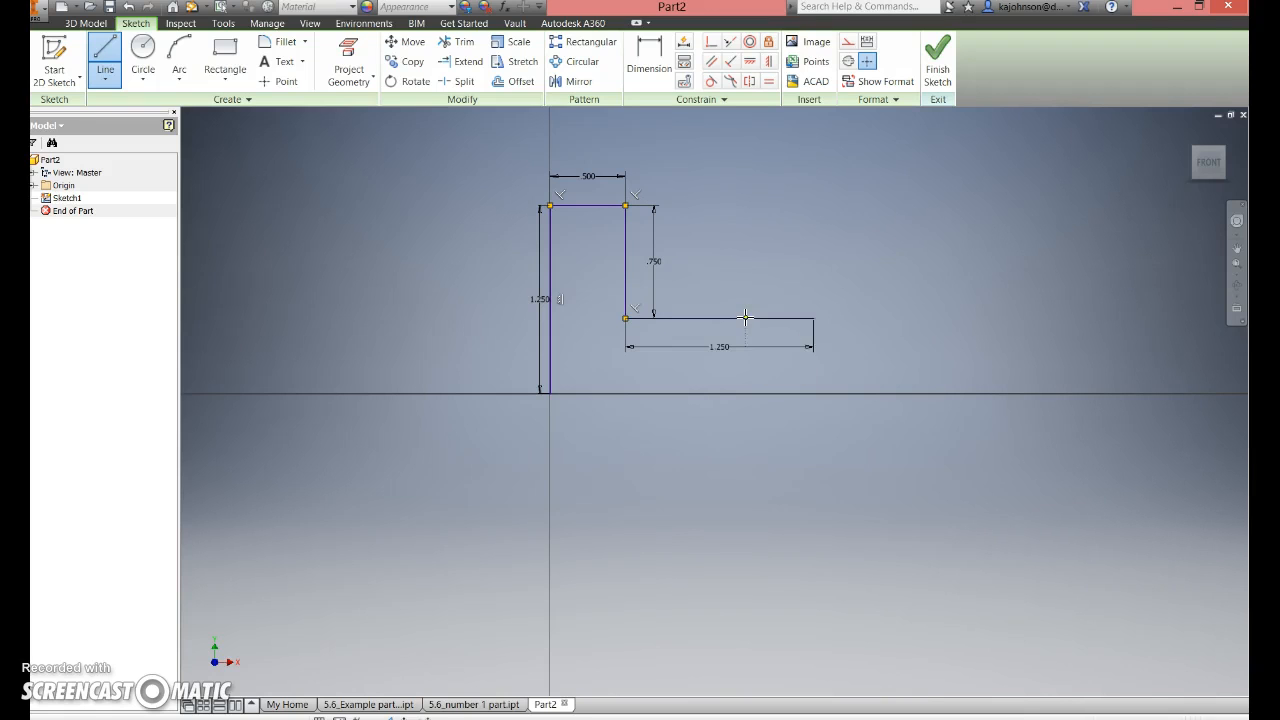
pyautogui.click(813, 392)
pyautogui.click(549, 392)
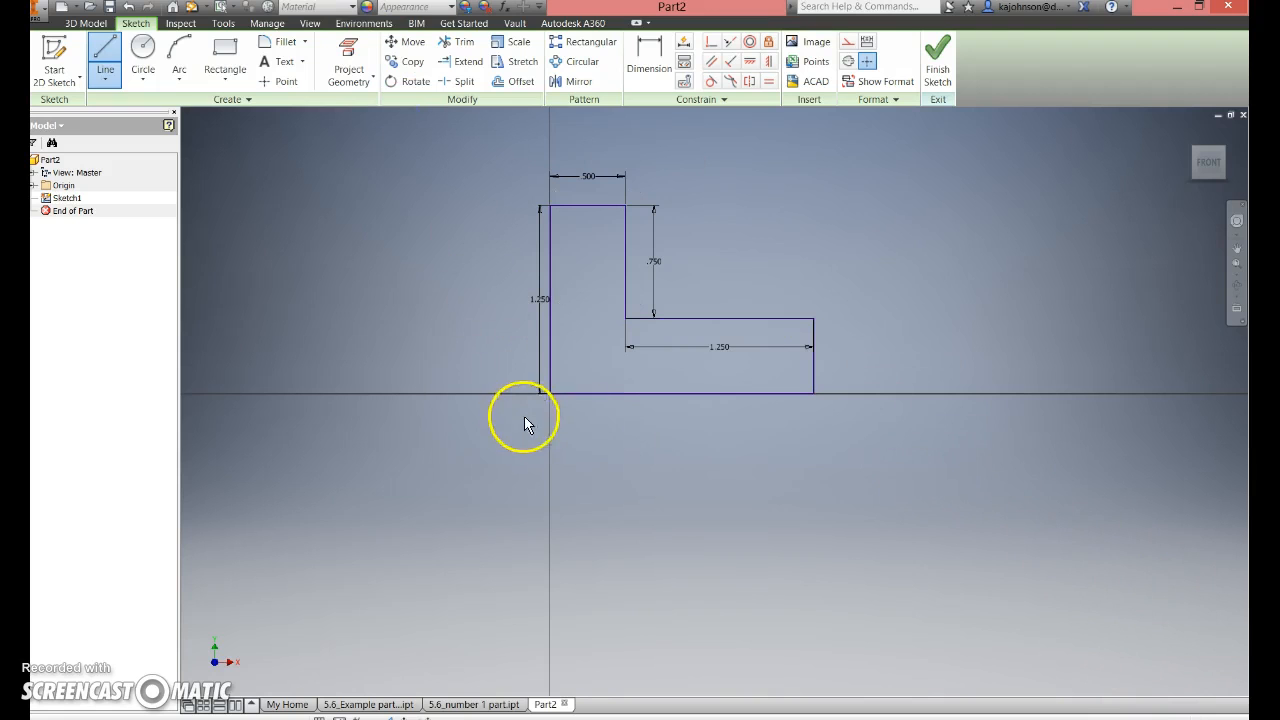
pyautogui.press('Escape')
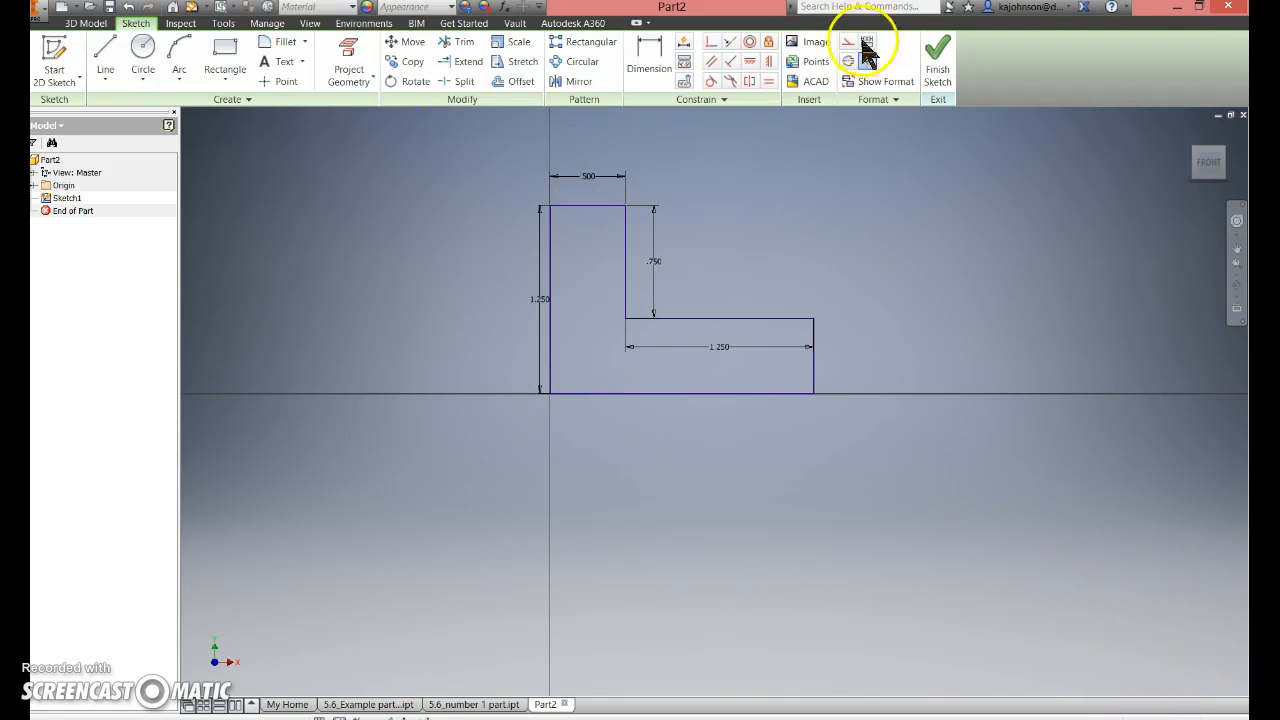
pyautogui.click(930, 76)
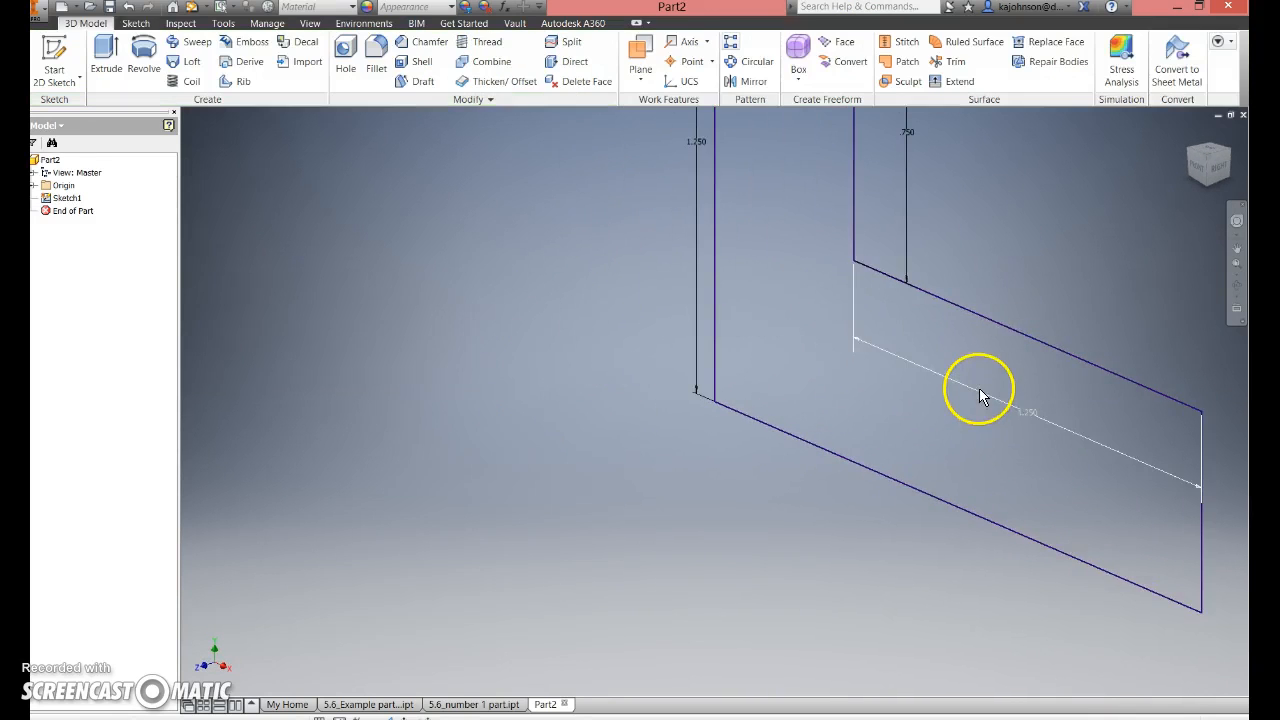
# Step: Start an extrusion of the L-profile, compare the direction options, and choose Direction 2 so it extends backward
pyautogui.click(106, 58)
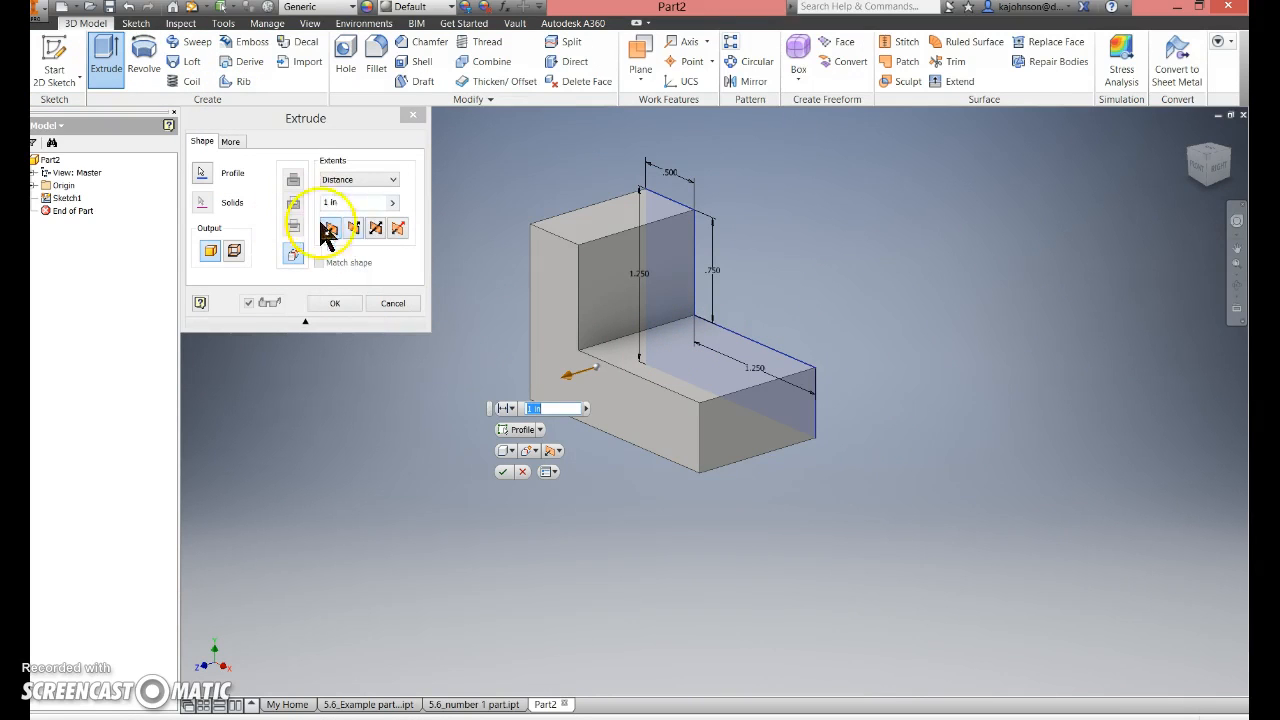
pyautogui.click(355, 229)
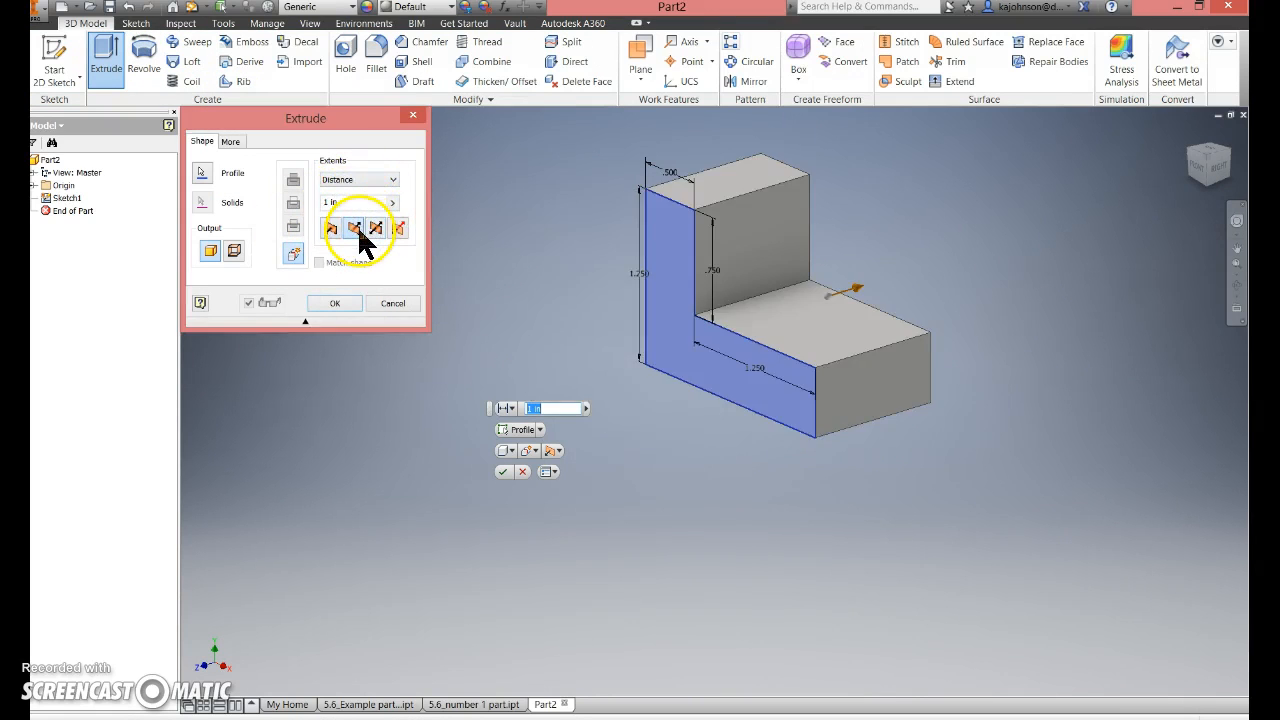
pyautogui.click(376, 230)
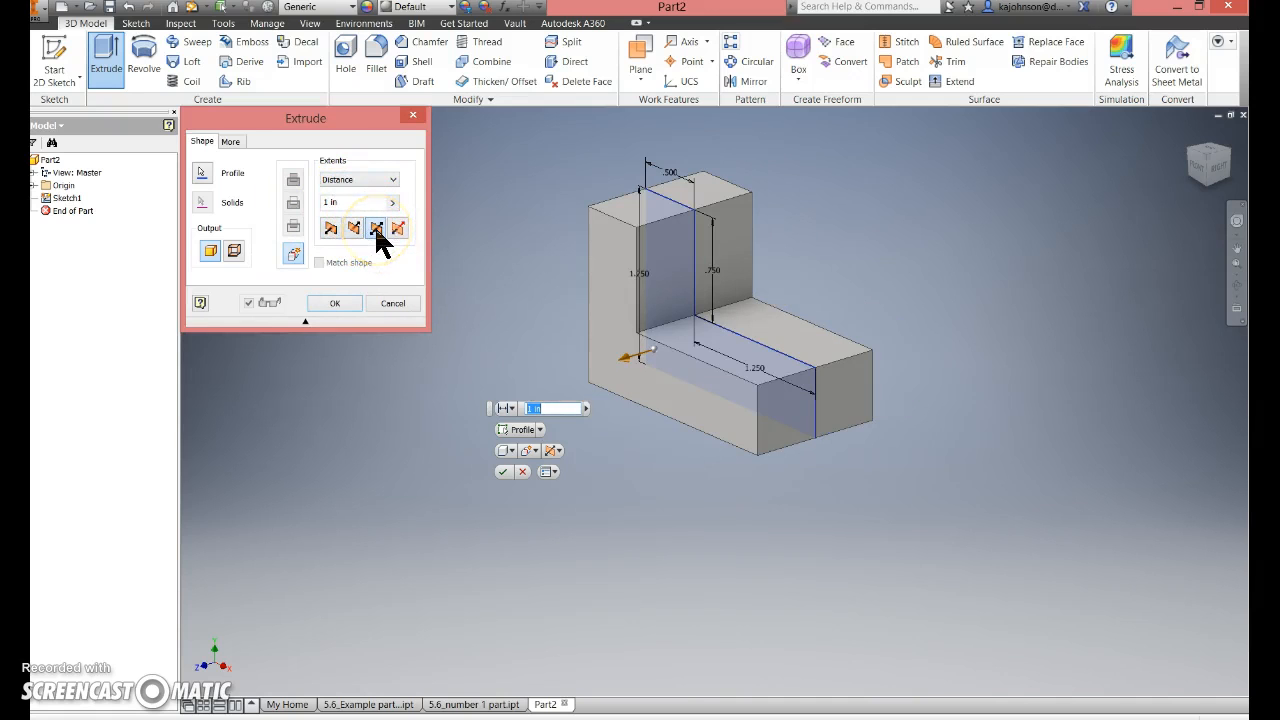
pyautogui.click(331, 229)
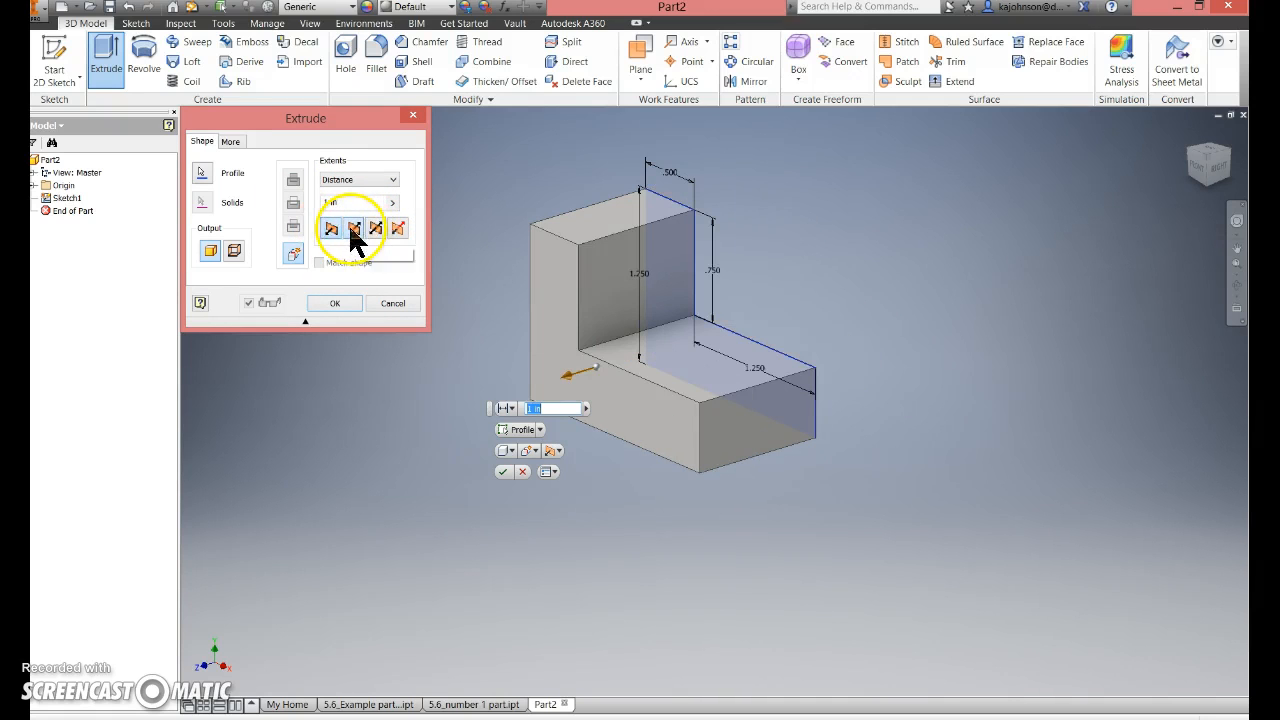
pyautogui.click(355, 230)
pyautogui.click(377, 230)
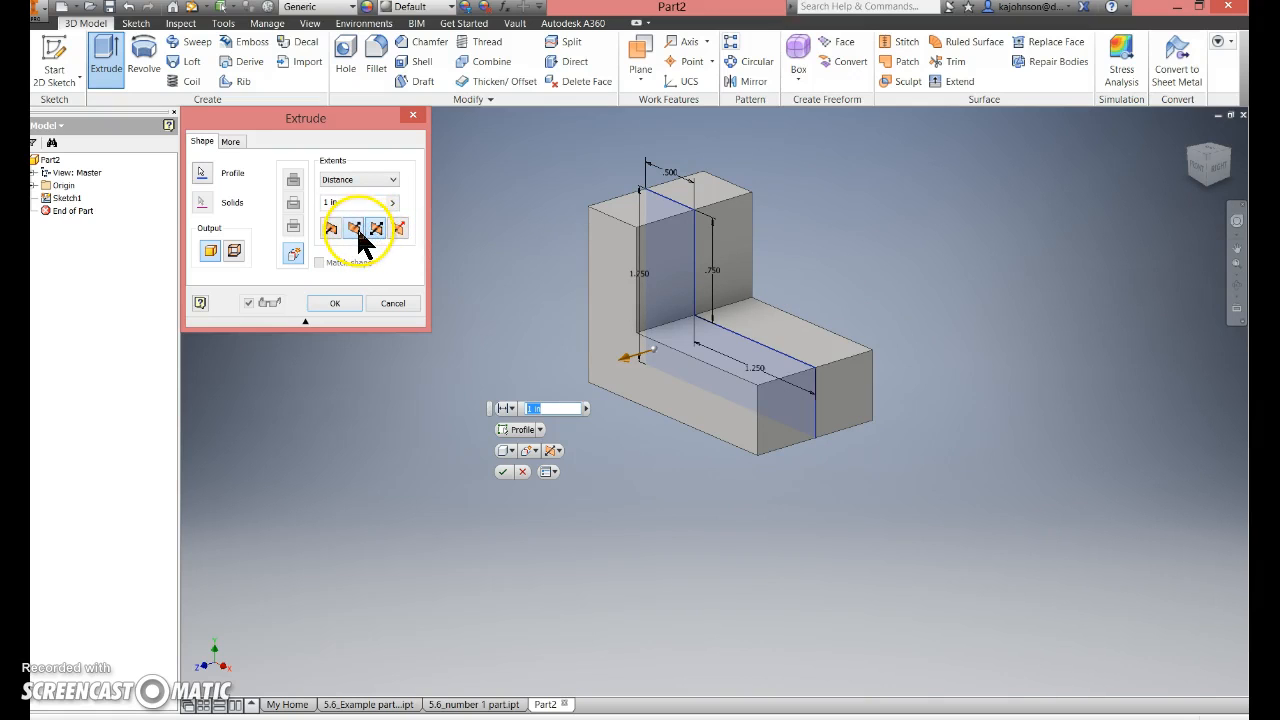
pyautogui.click(356, 230)
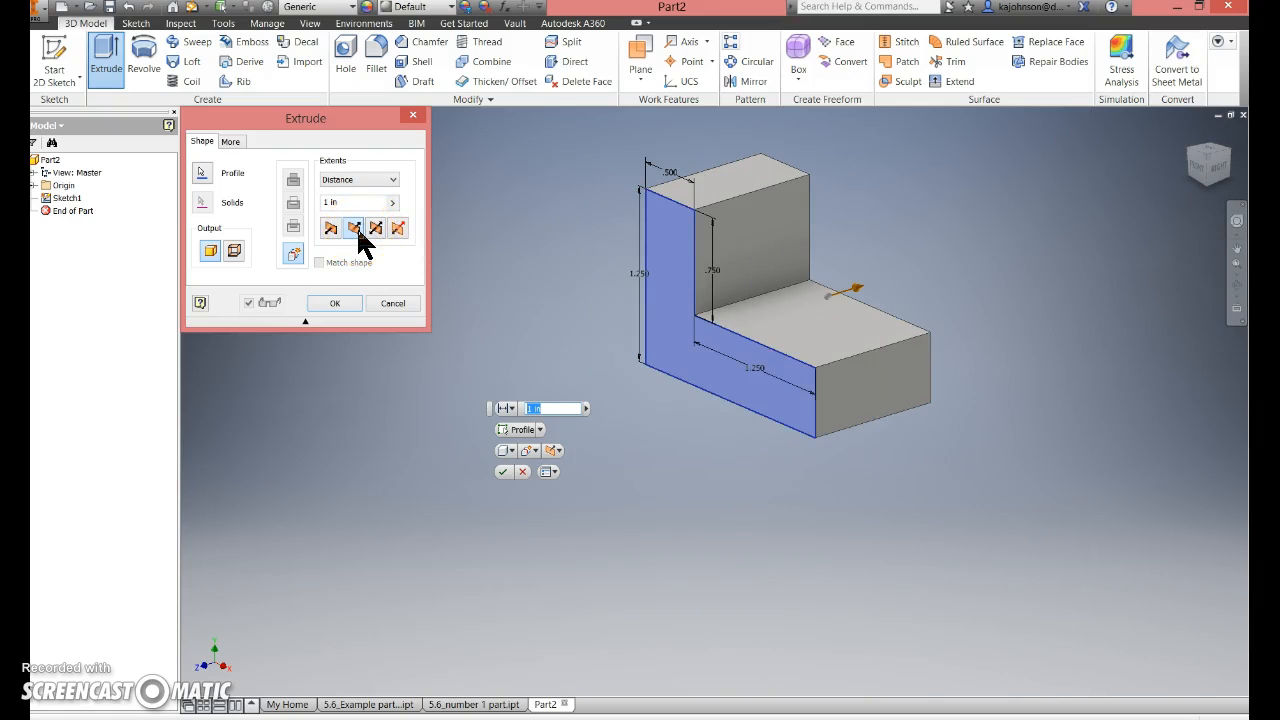
# Step: Set the extrusion distance to 1.25 in and create the solid
pyautogui.click(349, 203)
pyautogui.moveTo(349, 203); pyautogui.dragTo(303, 205)
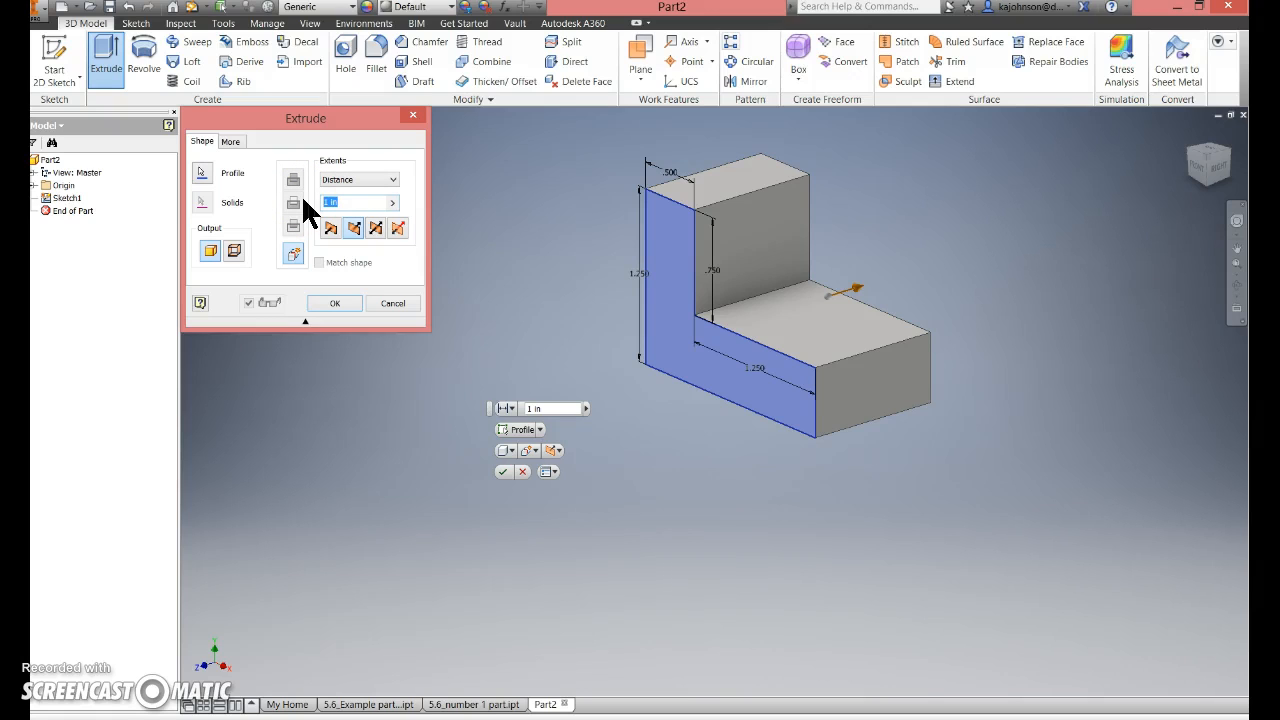
pyautogui.write('1.25')
pyautogui.click(323, 190)
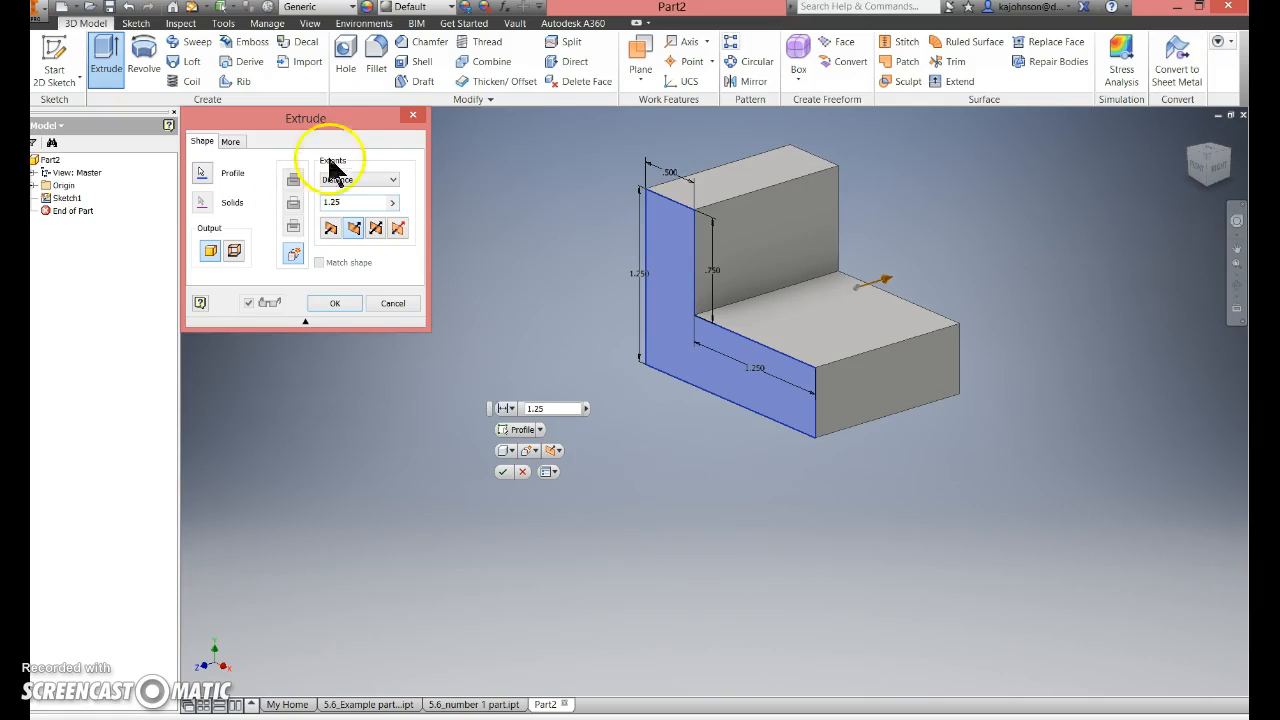
pyautogui.click(337, 304)
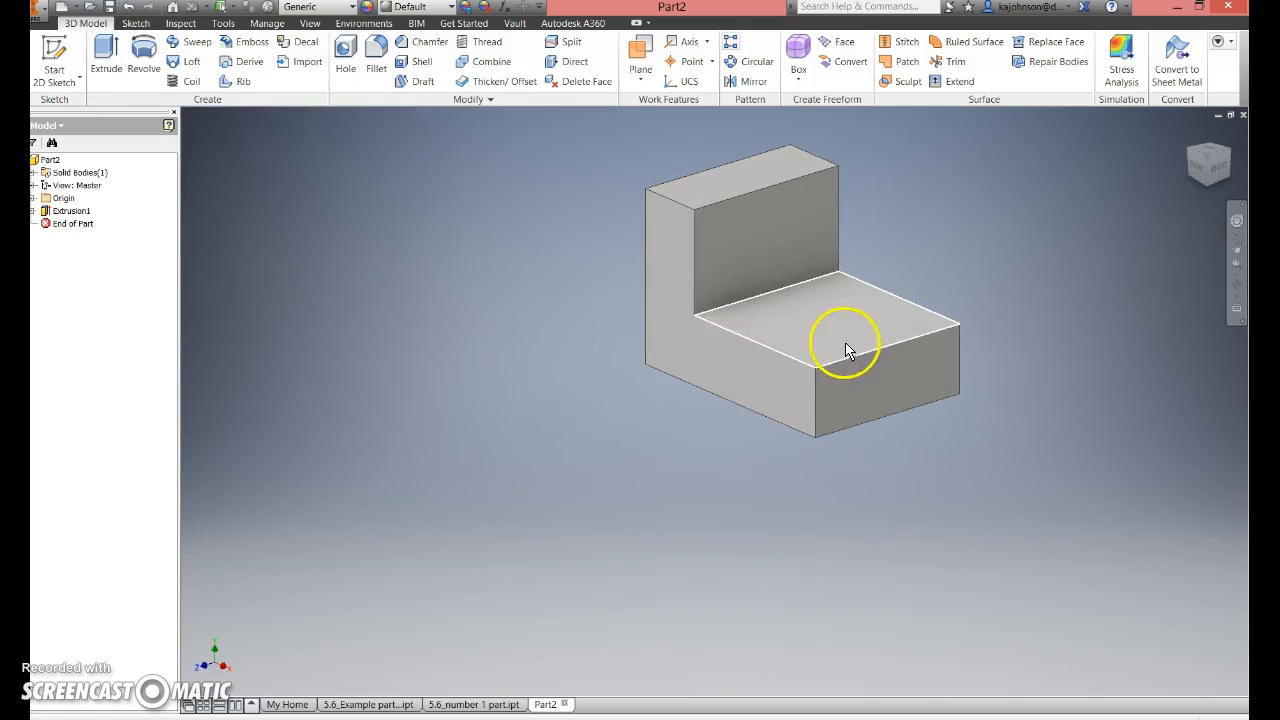
# Step: Check the extrusions in the 5.6_number 1 part, and start a 2D sketch on the top face of the new part's upright leg
pyautogui.moveTo(856, 348); pyautogui.dragTo(764, 421, button='middle')
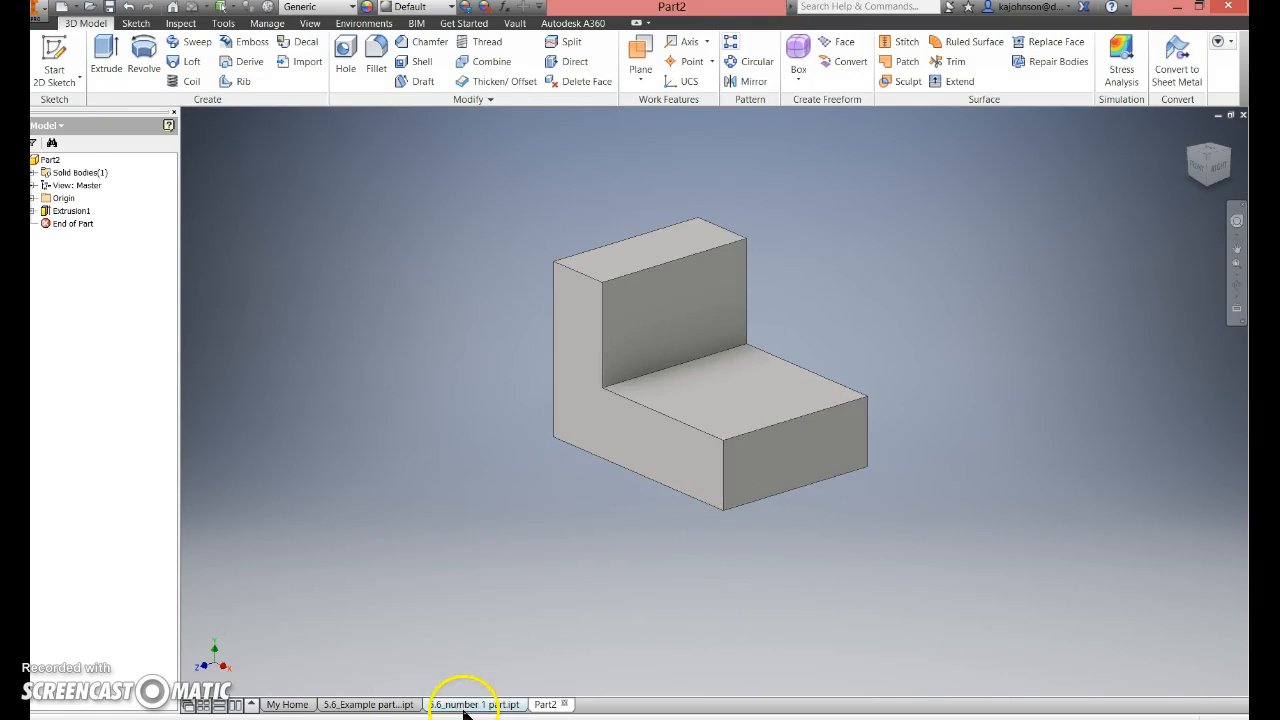
pyautogui.click(464, 707)
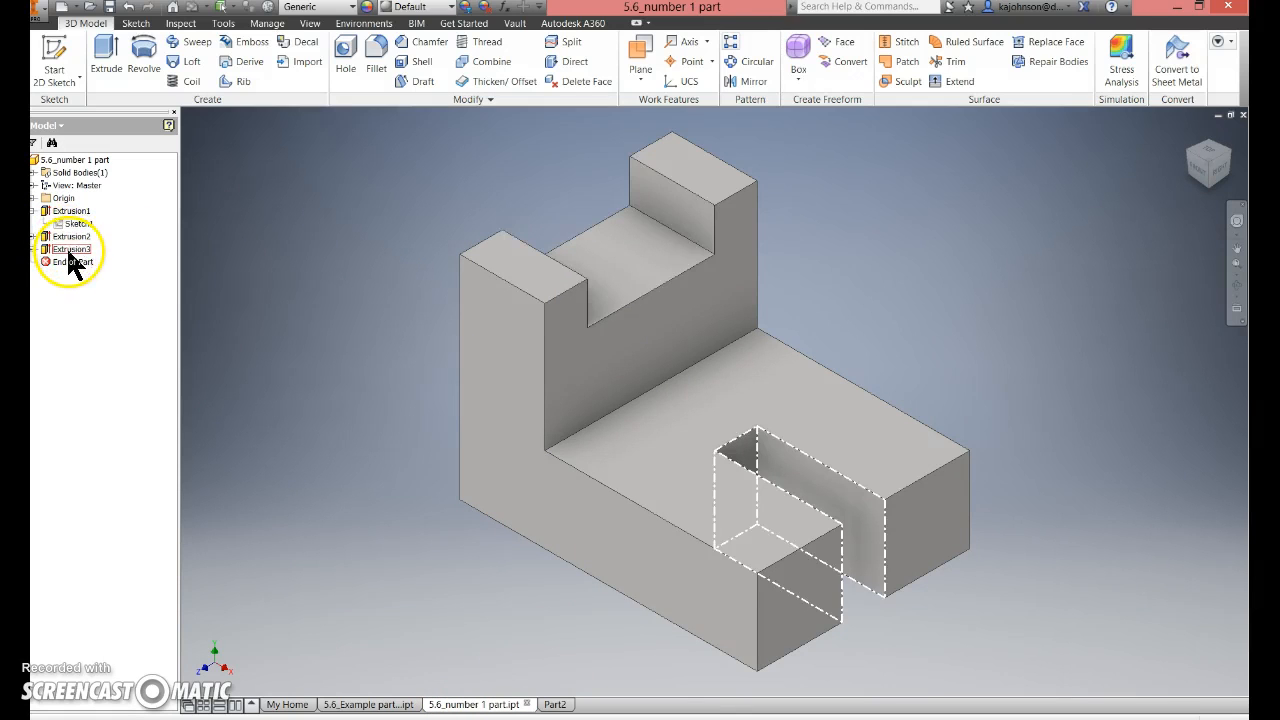
pyautogui.click(554, 704)
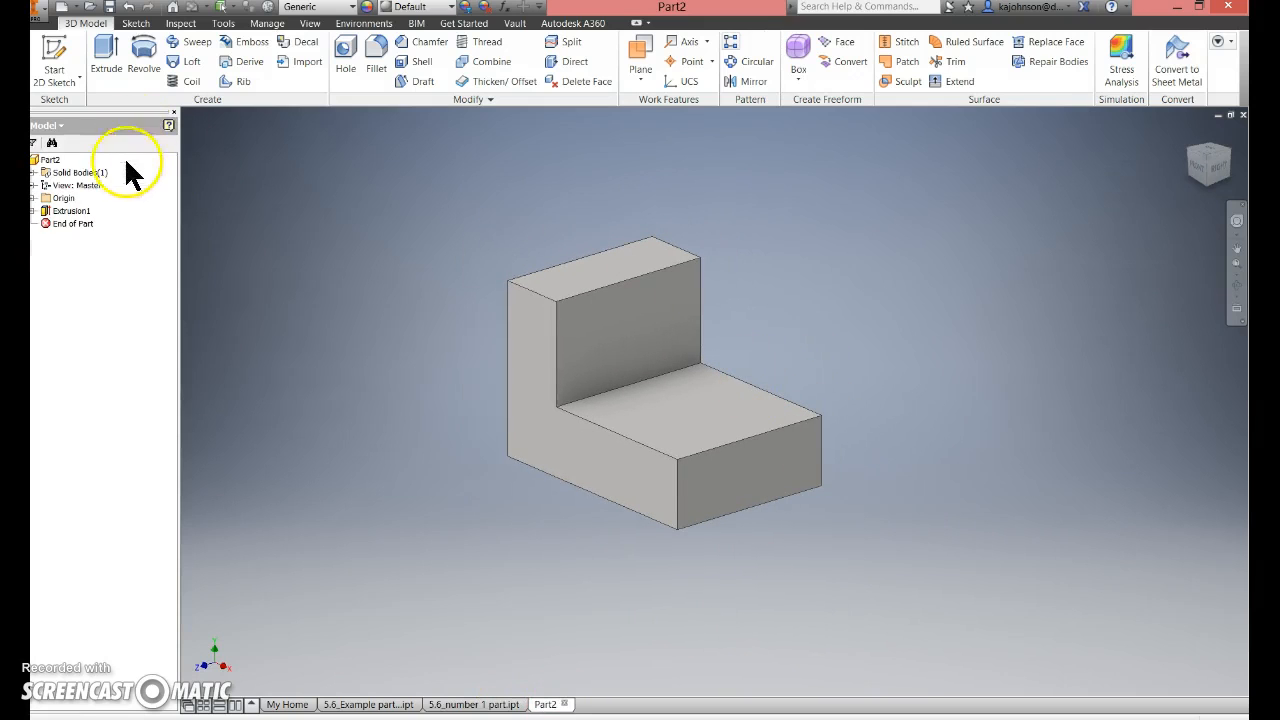
pyautogui.click(55, 55)
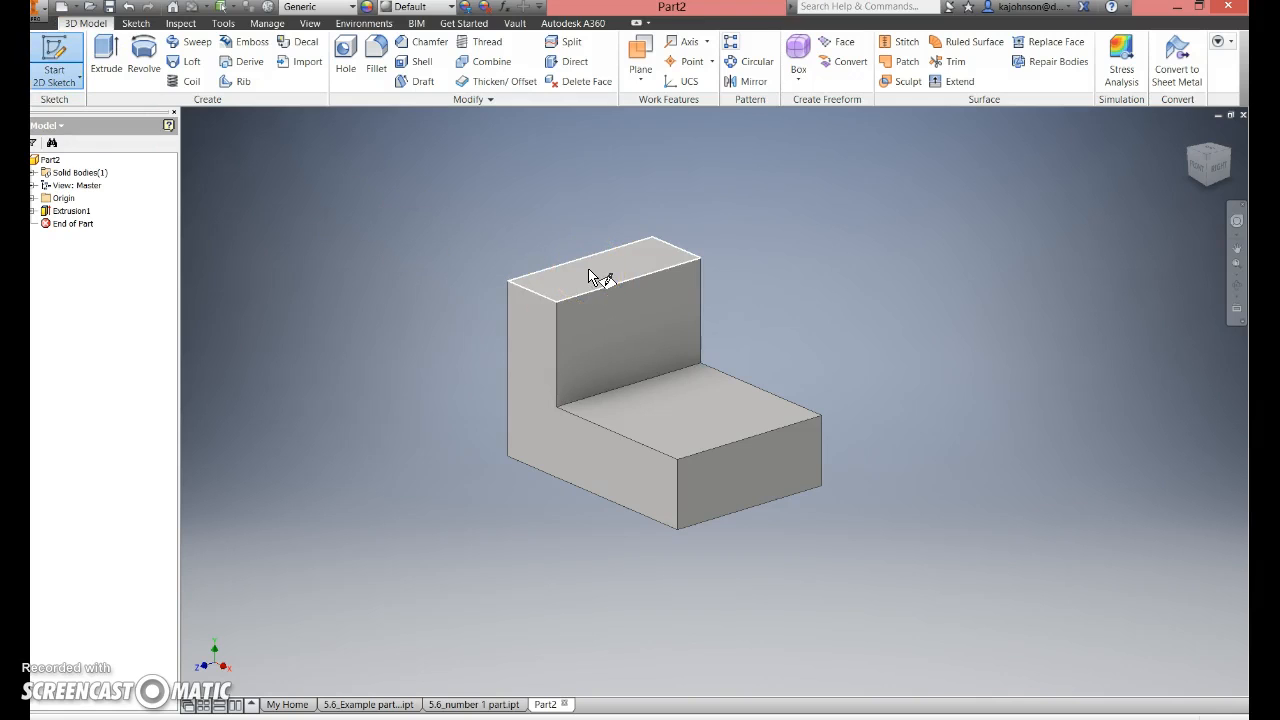
pyautogui.click(640, 268)
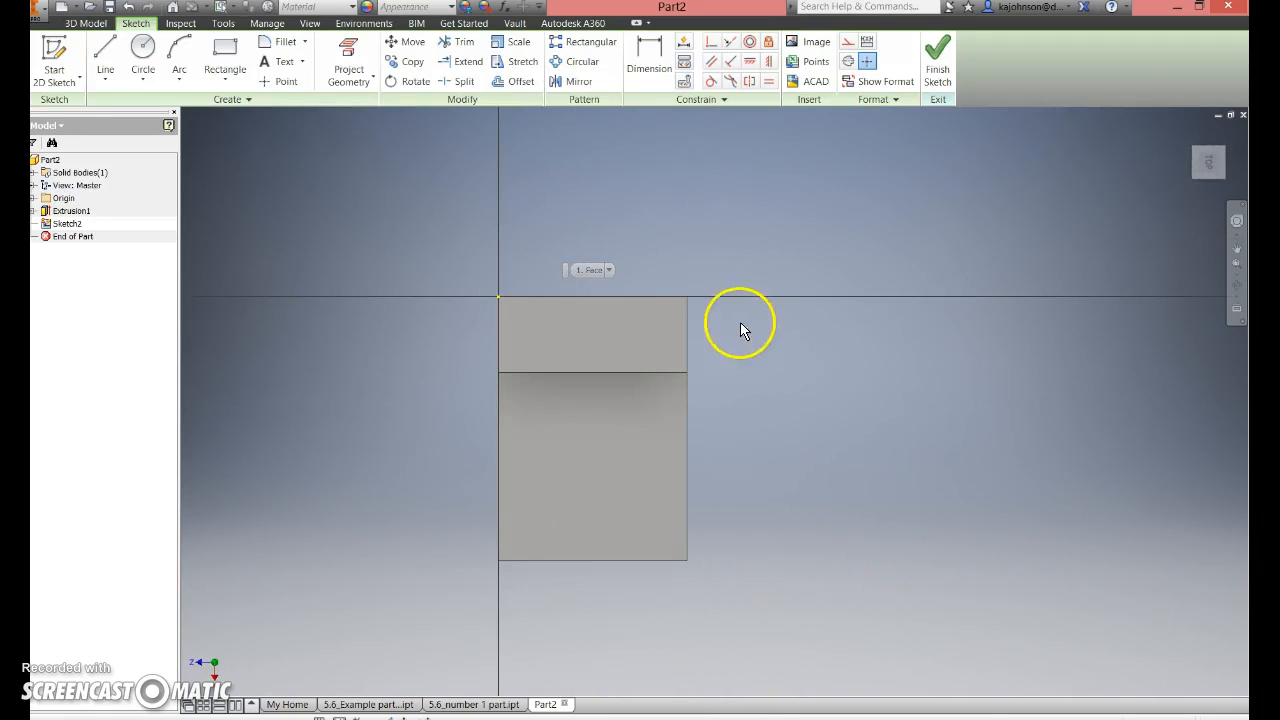
# Step: Project the outline of the upright leg's top face into the sketch
pyautogui.click(376, 66)
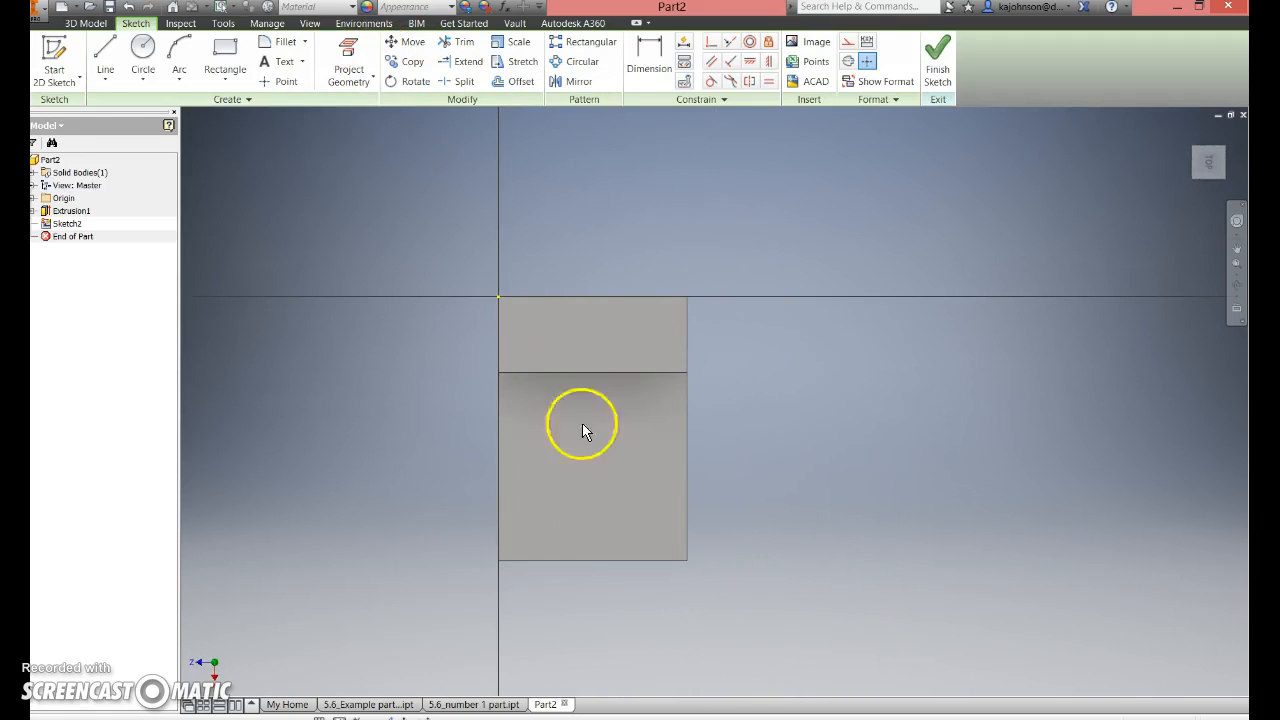
pyautogui.click(670, 378)
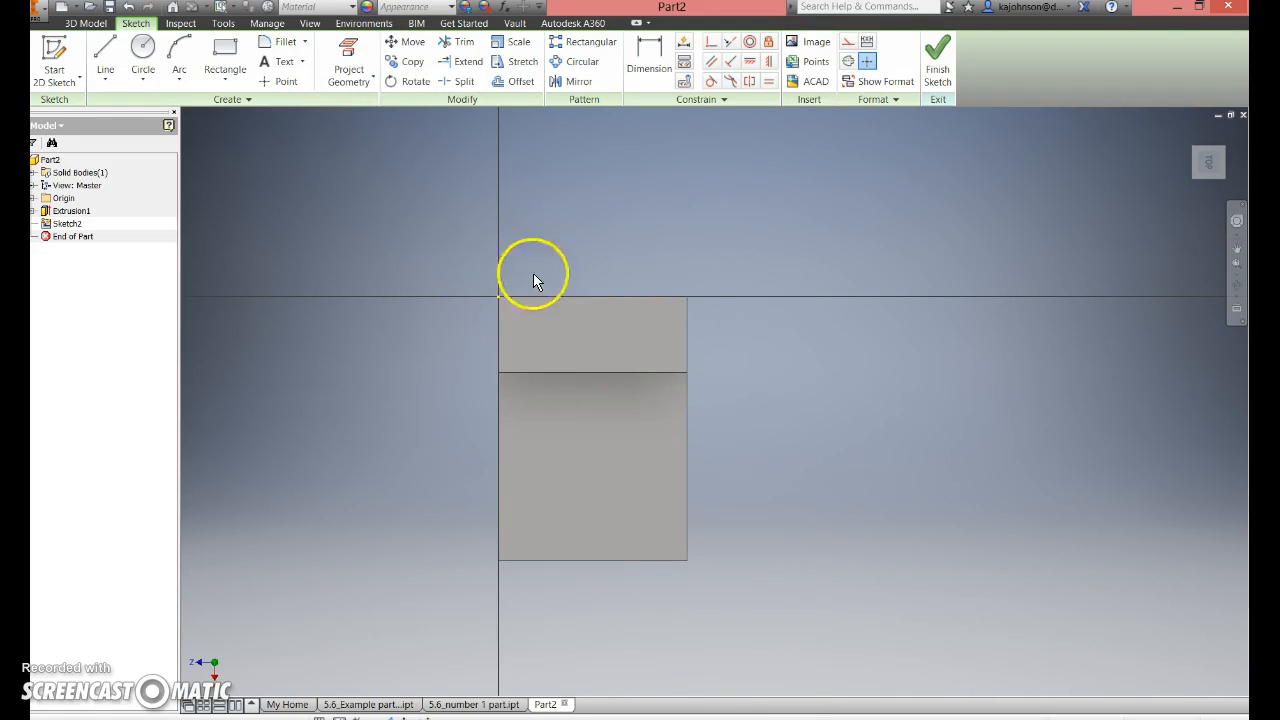
pyautogui.click(349, 50)
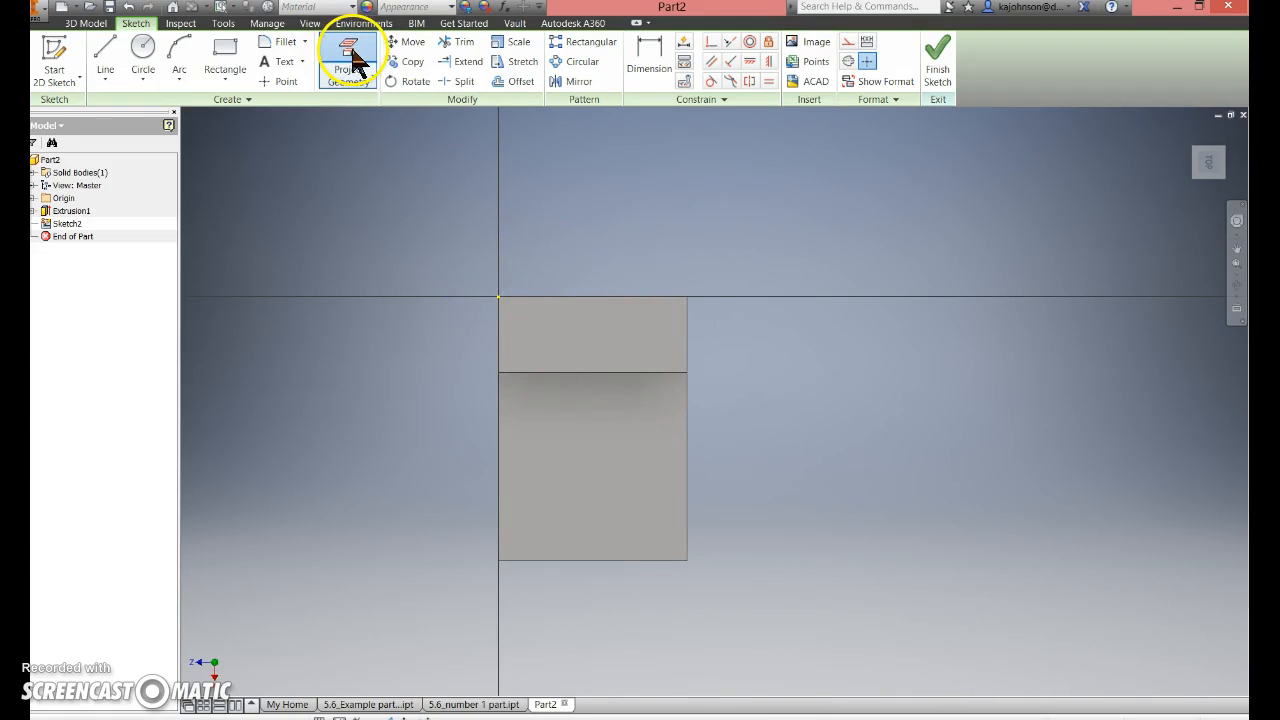
pyautogui.click(619, 347)
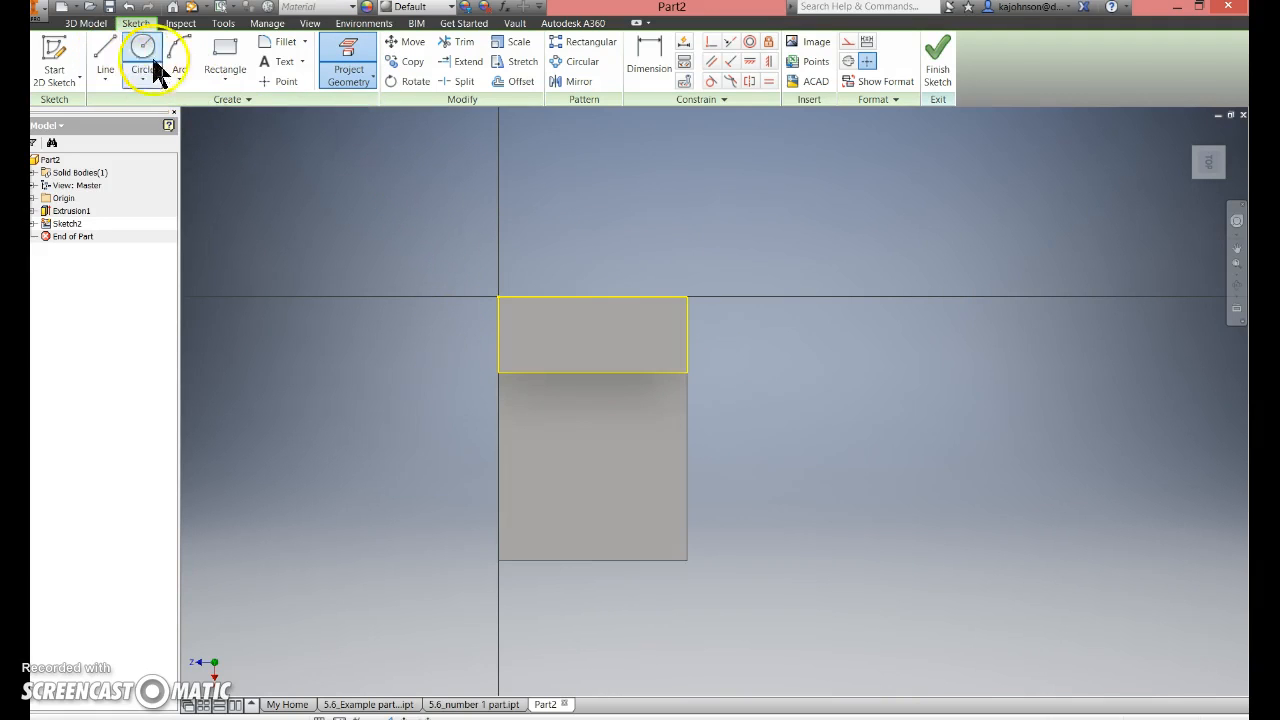
# Step: Draw a rectangle across the full depth of the top face, starting about 0.31 in from its left edge
pyautogui.click(228, 58)
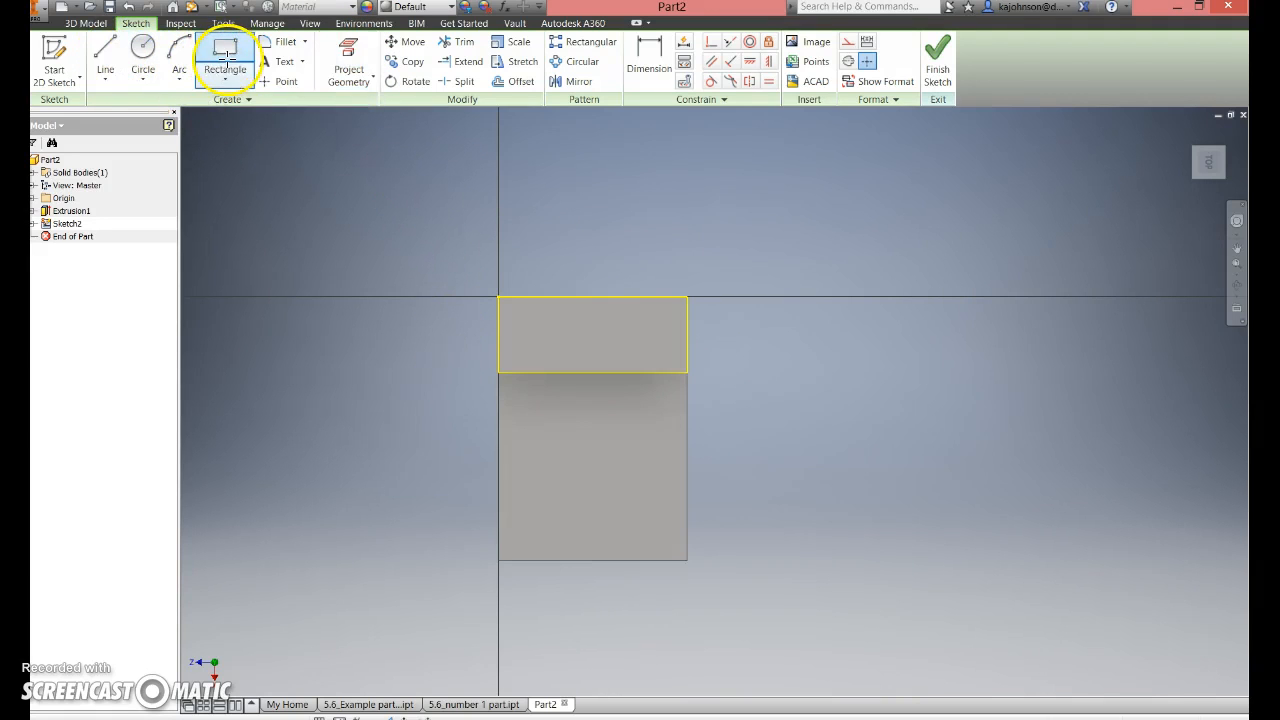
pyautogui.click(545, 296)
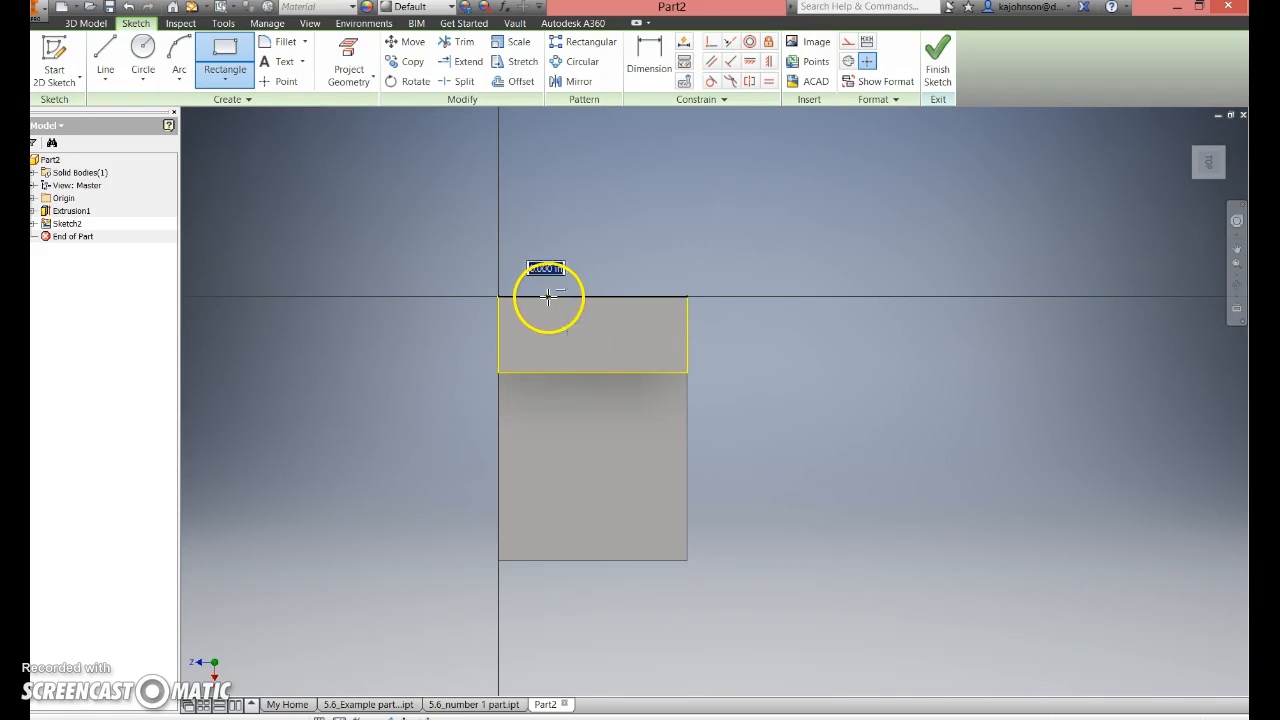
pyautogui.click(651, 372)
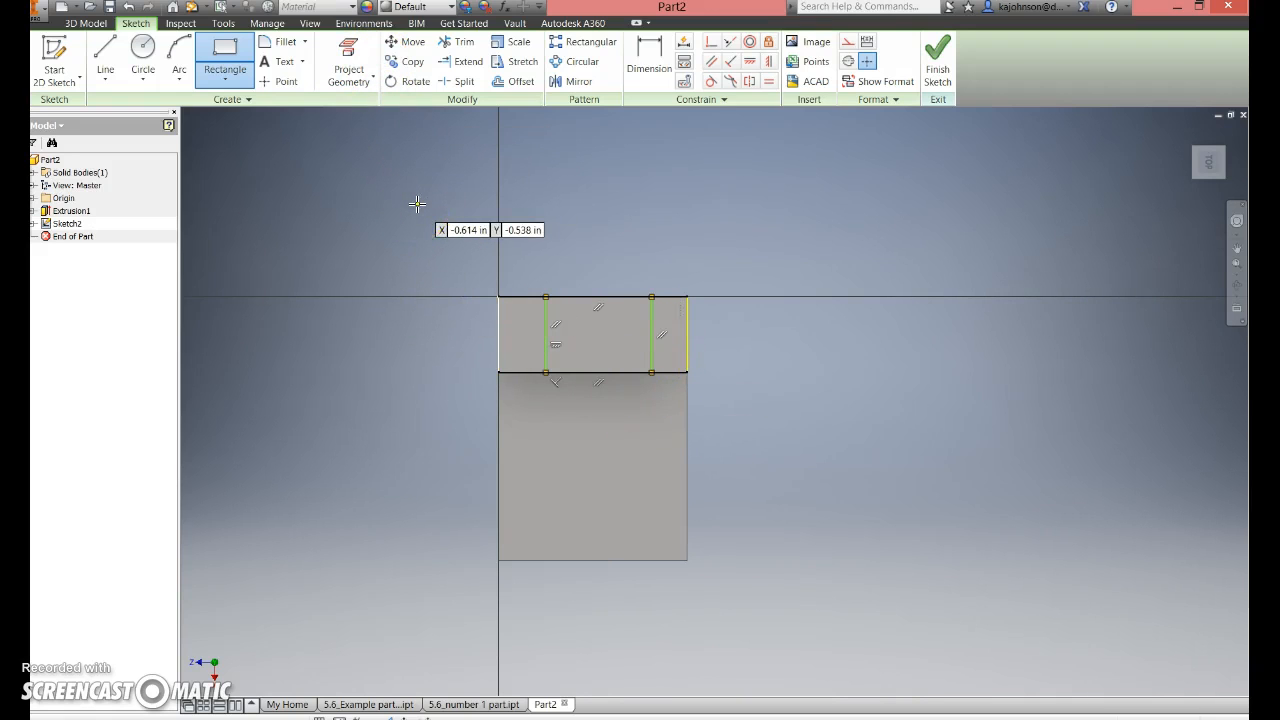
pyautogui.press('Escape')
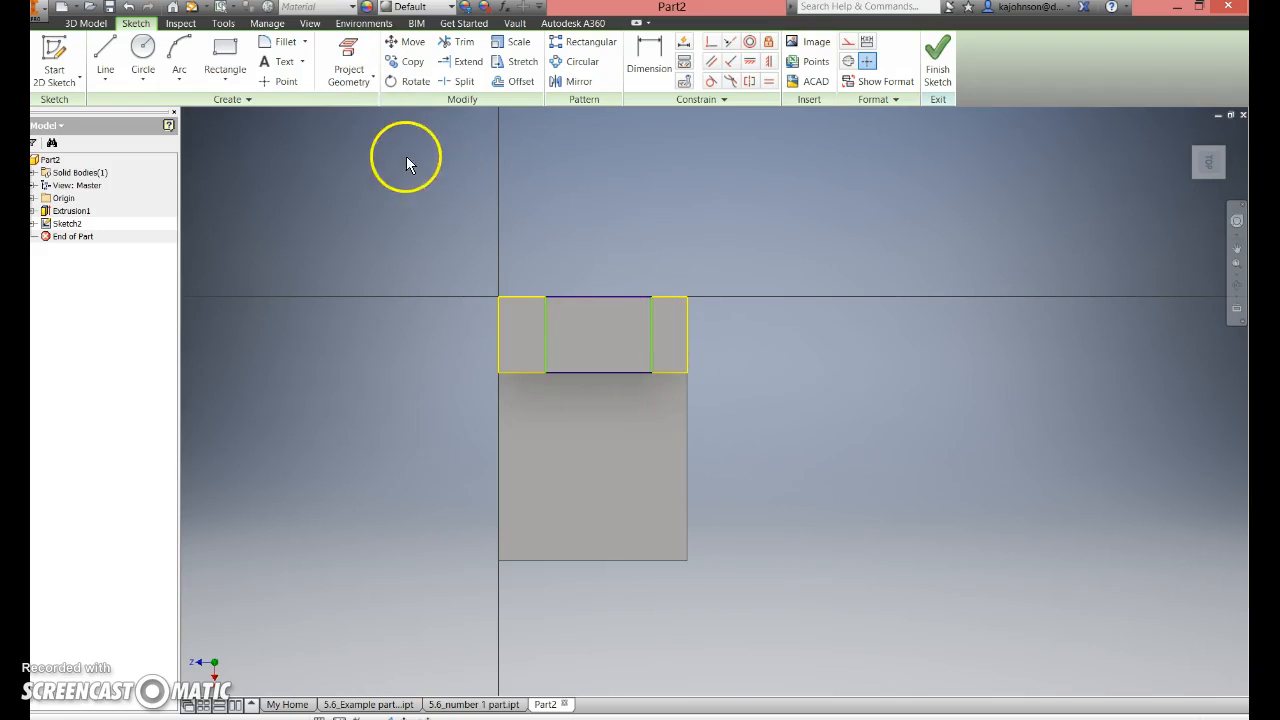
# Step: Dimension the rectangle's left side 0.25 in from the left edge of the top face
pyautogui.click(652, 48)
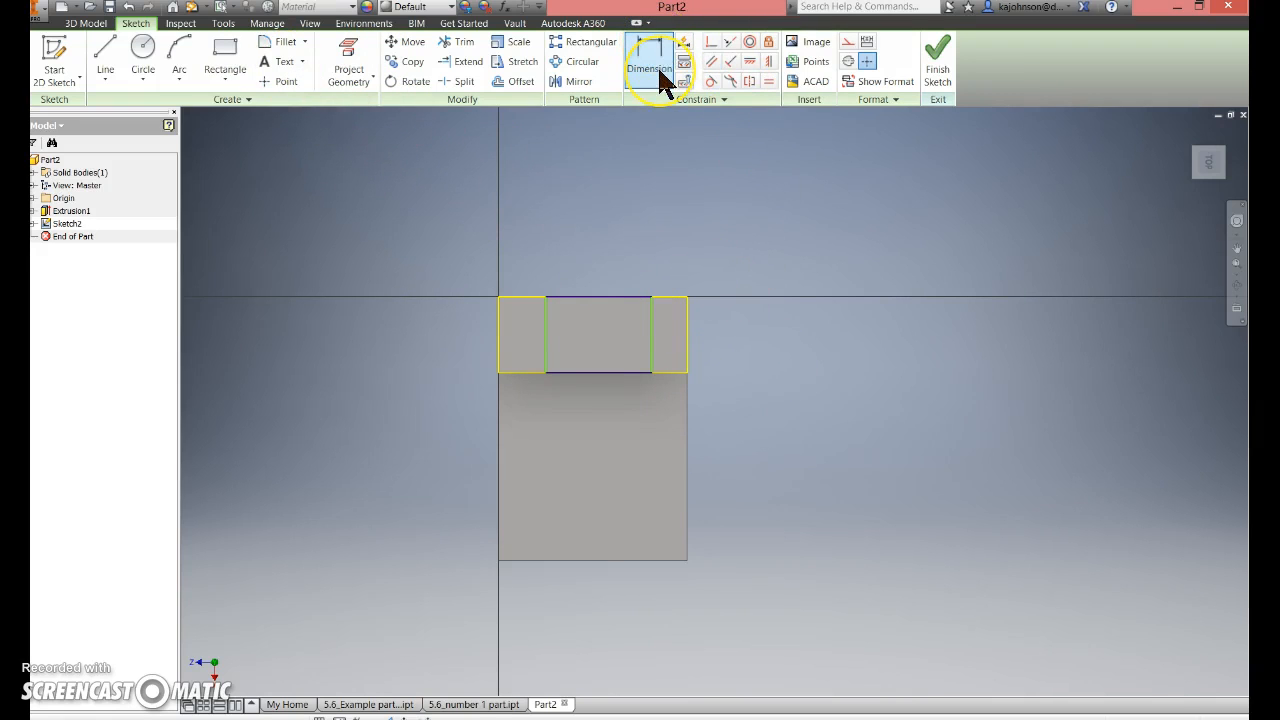
pyautogui.click(580, 271)
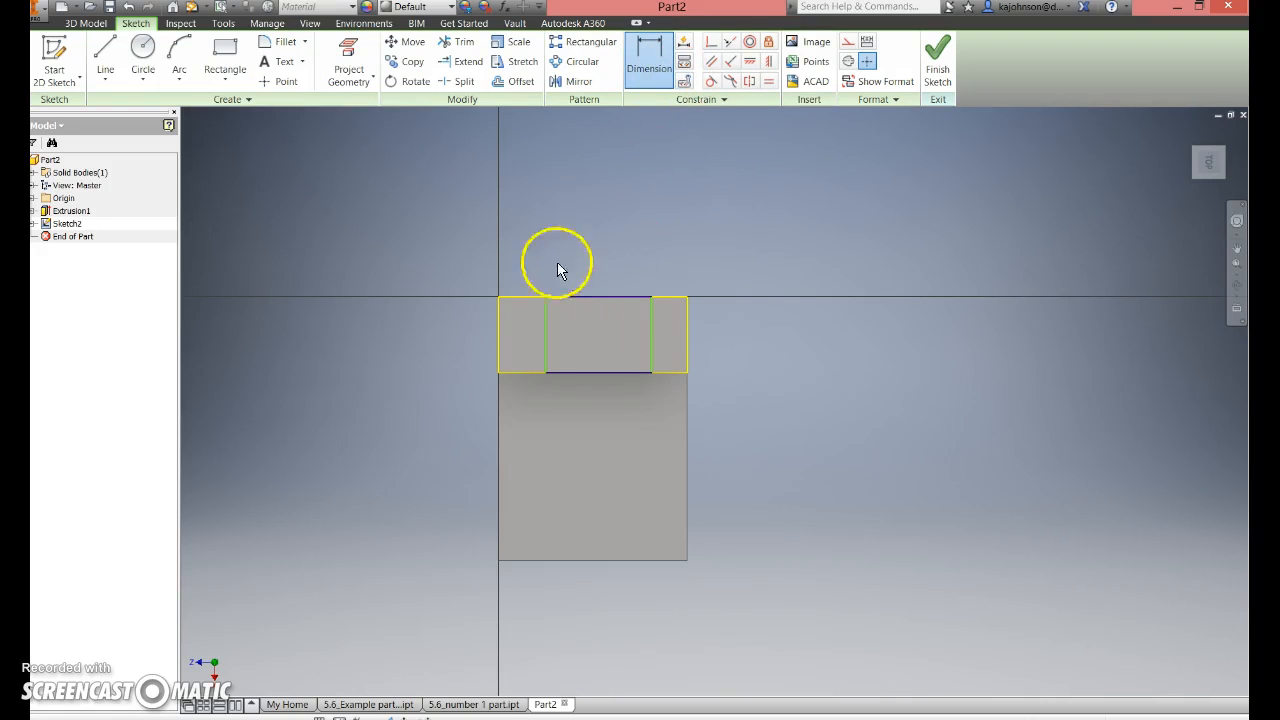
pyautogui.click(542, 348)
pyautogui.click(523, 262)
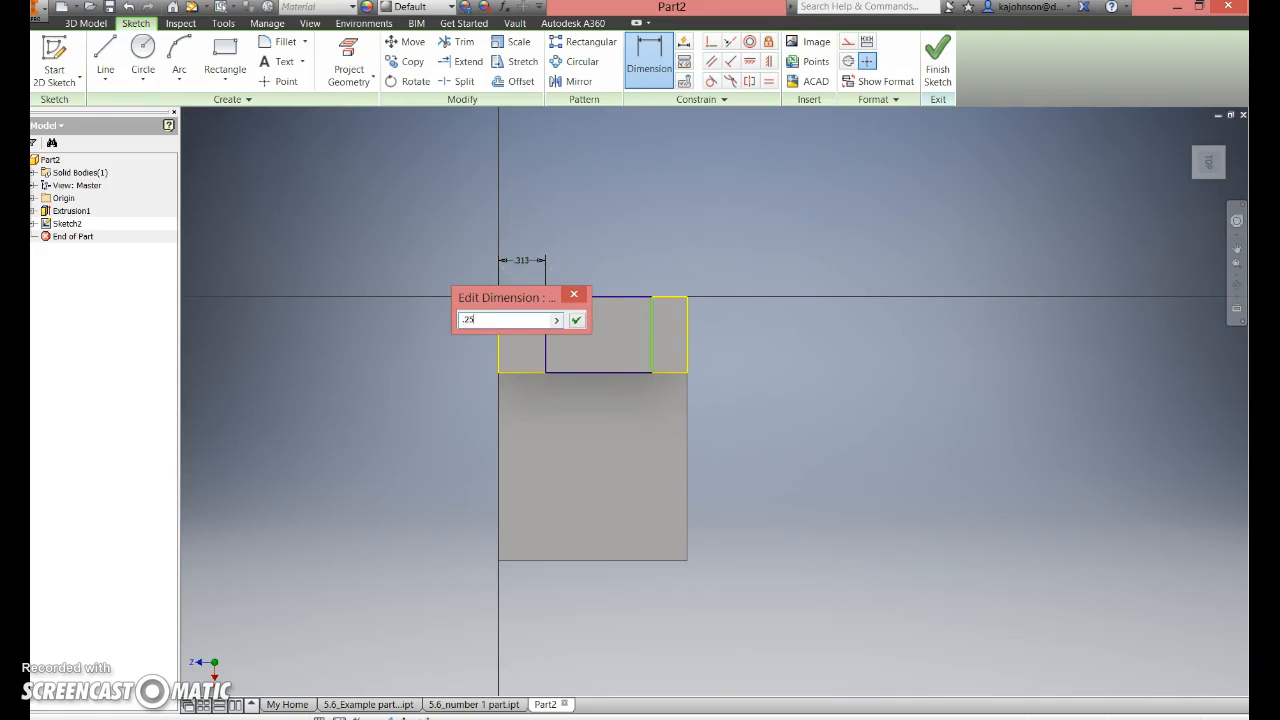
pyautogui.press('Return')
# Step: Dimension the rectangle's right side 0.25 in from the right edge of the top face, and finish the sketch
pyautogui.click(557, 248)
pyautogui.click(653, 321)
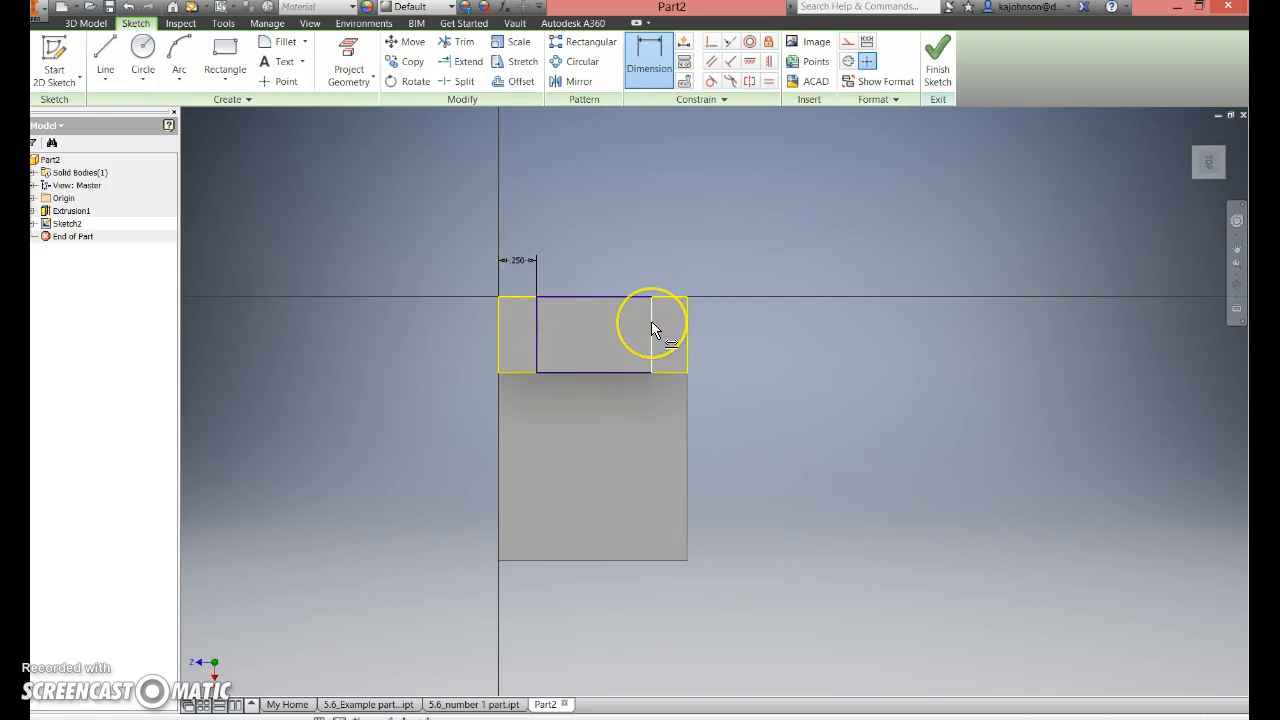
pyautogui.click(686, 330)
pyautogui.click(668, 264)
pyautogui.write('.25')
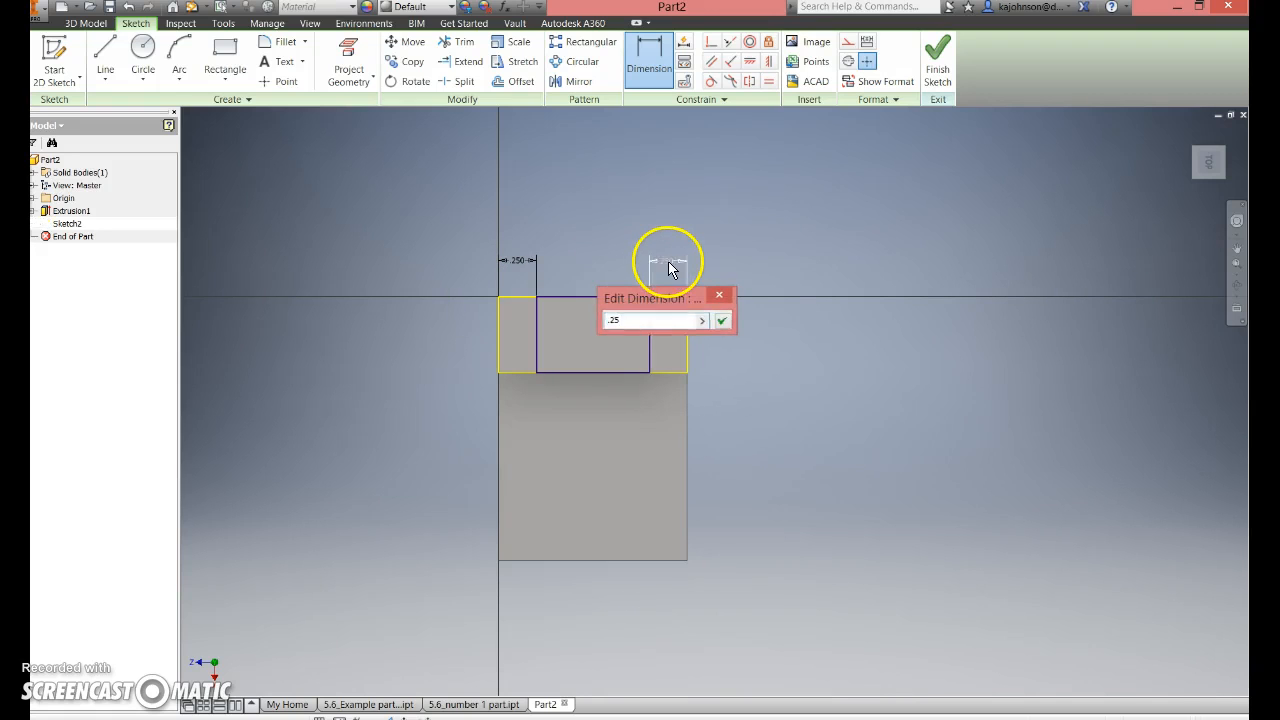
pyautogui.press('Return')
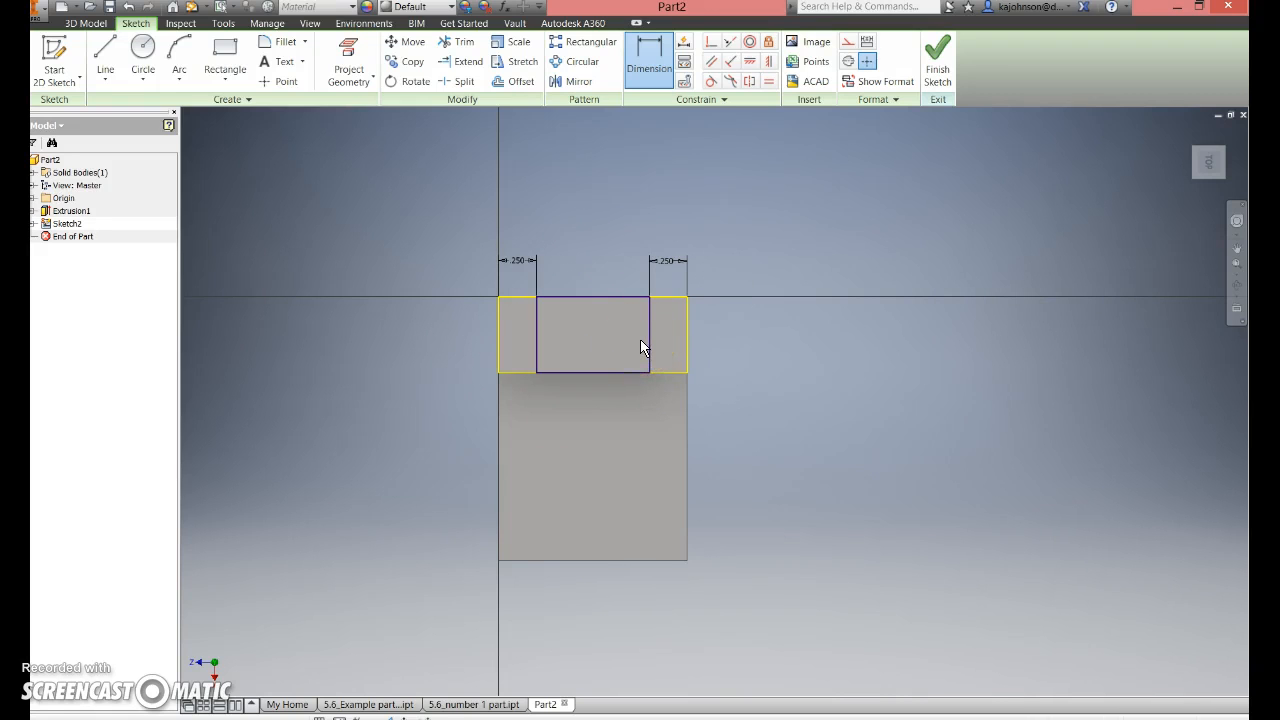
pyautogui.click(940, 62)
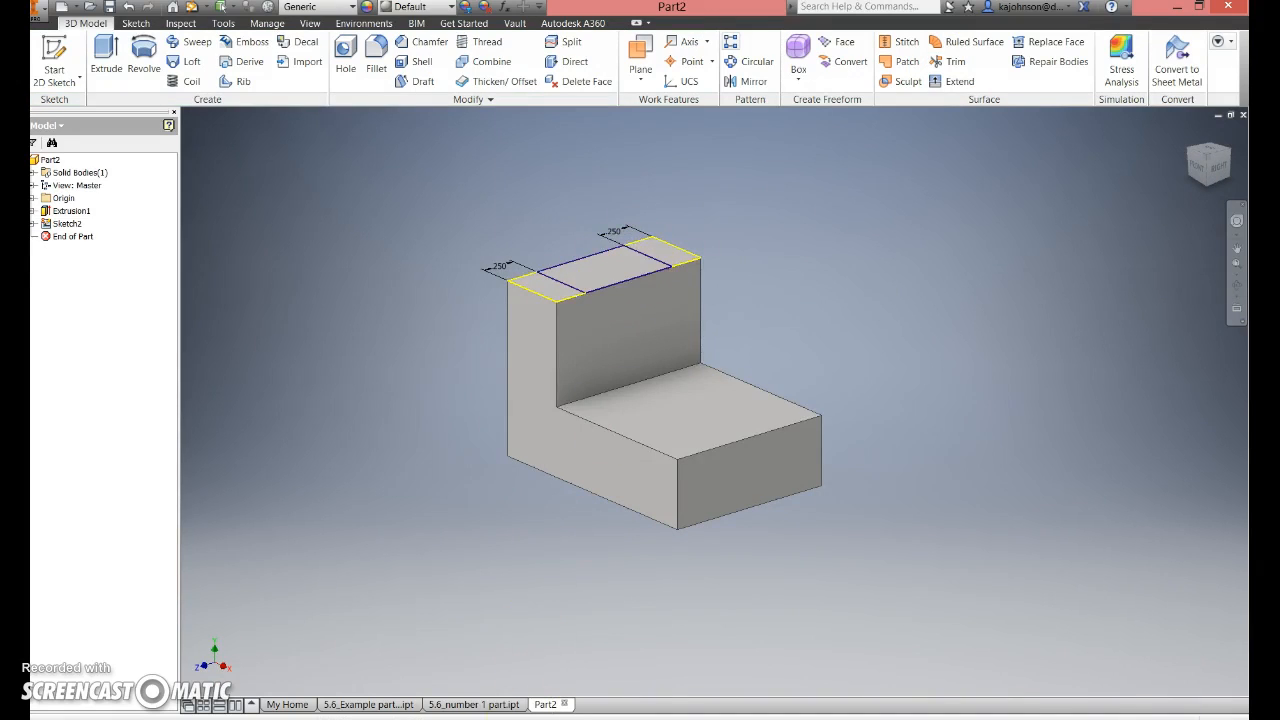
# Step: Check the notch in the 5.6_number 1 part, and start extruding the middle rectangle on the new part's upright leg
pyautogui.click(480, 704)
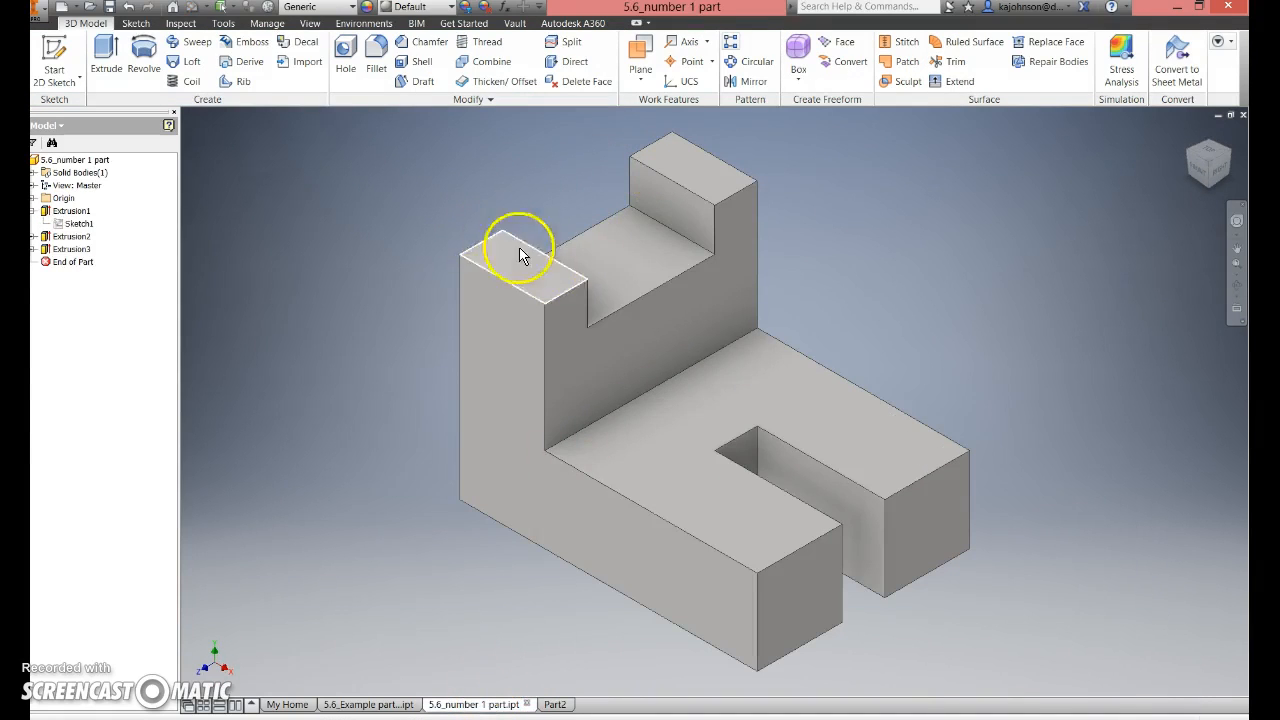
pyautogui.click(557, 705)
pyautogui.click(110, 58)
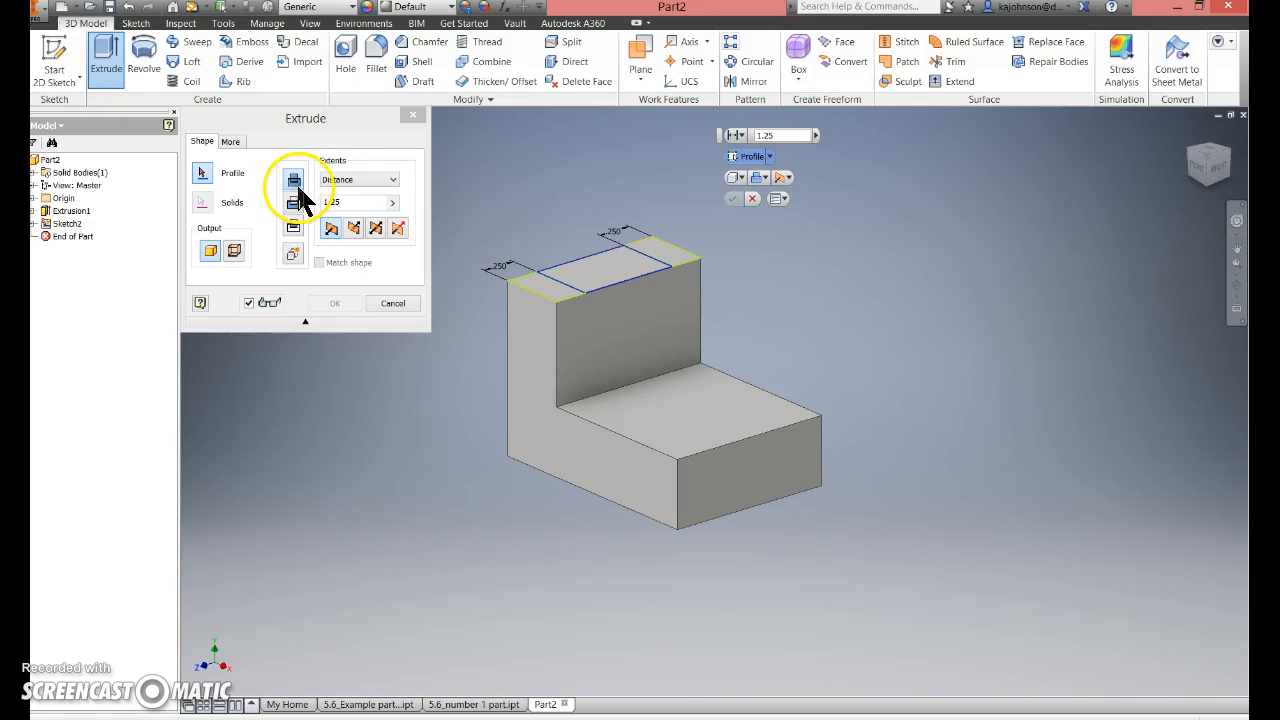
pyautogui.click(598, 278)
pyautogui.moveTo(593, 255); pyautogui.dragTo(653, 415, button='middle')
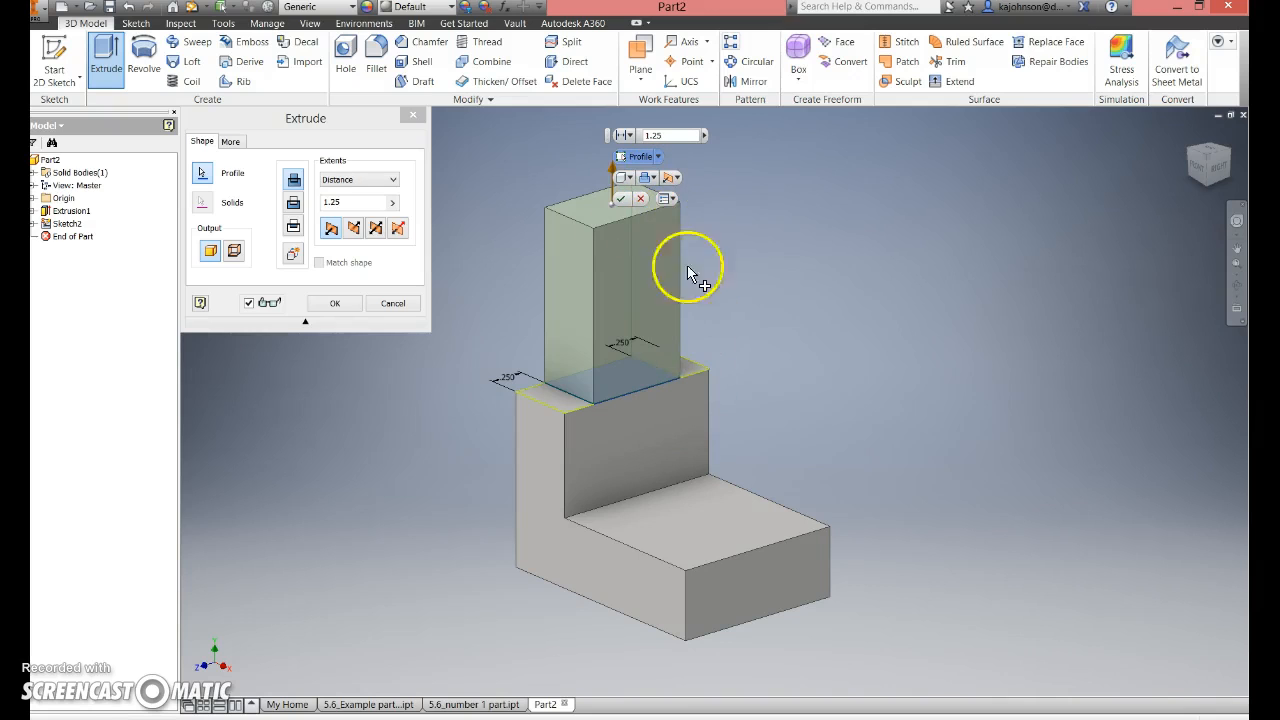
# Step: Make the extrusion a cut 0.25 in deep to create the notch in the upright leg
pyautogui.click(294, 204)
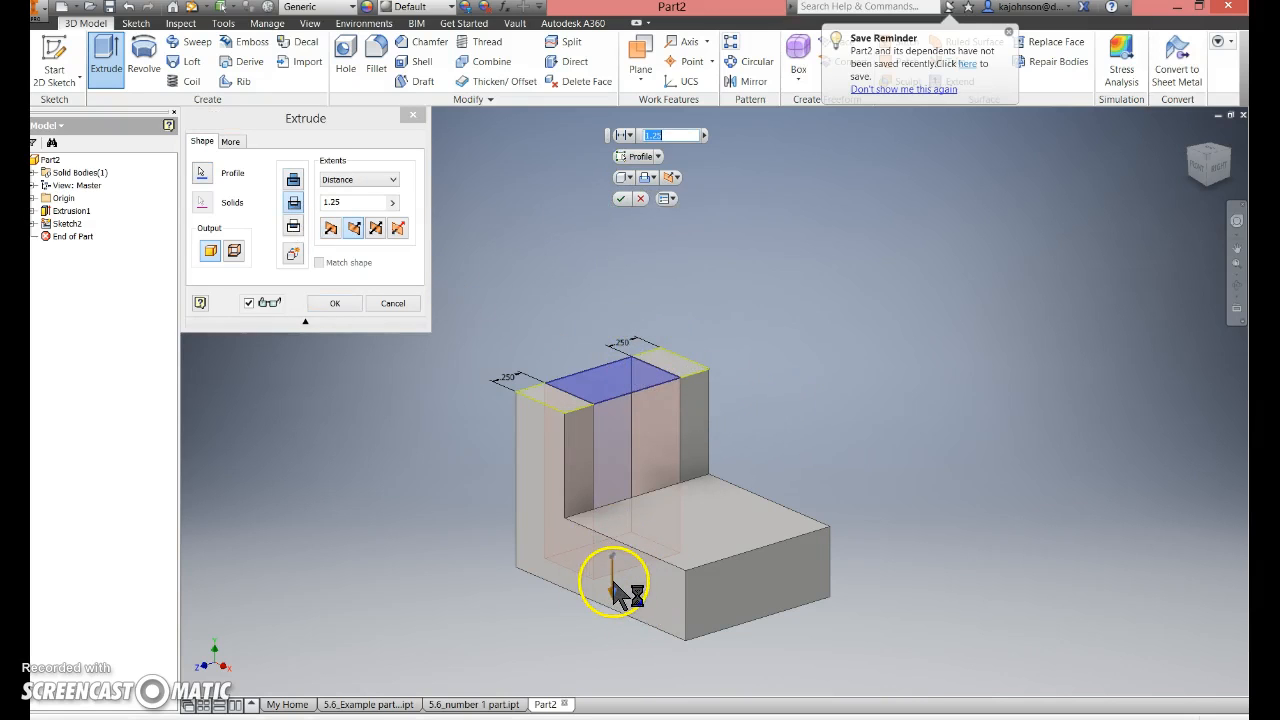
pyautogui.click(362, 204)
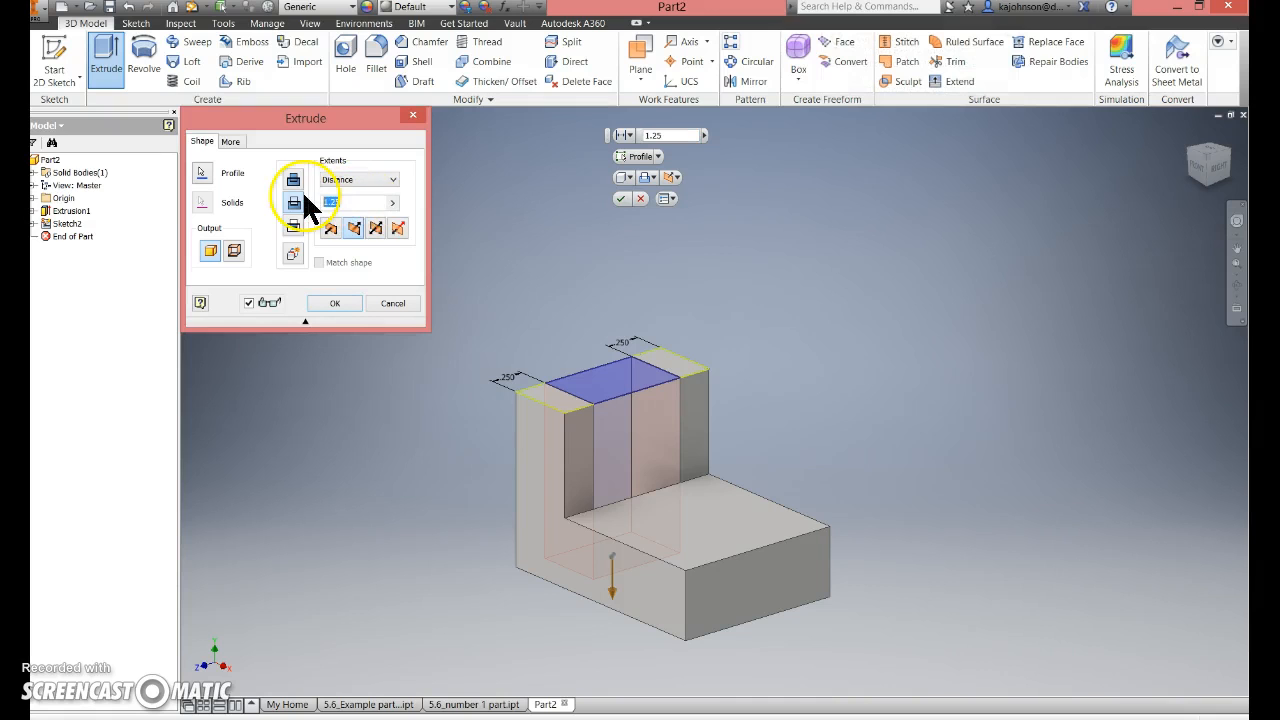
pyautogui.write('.25')
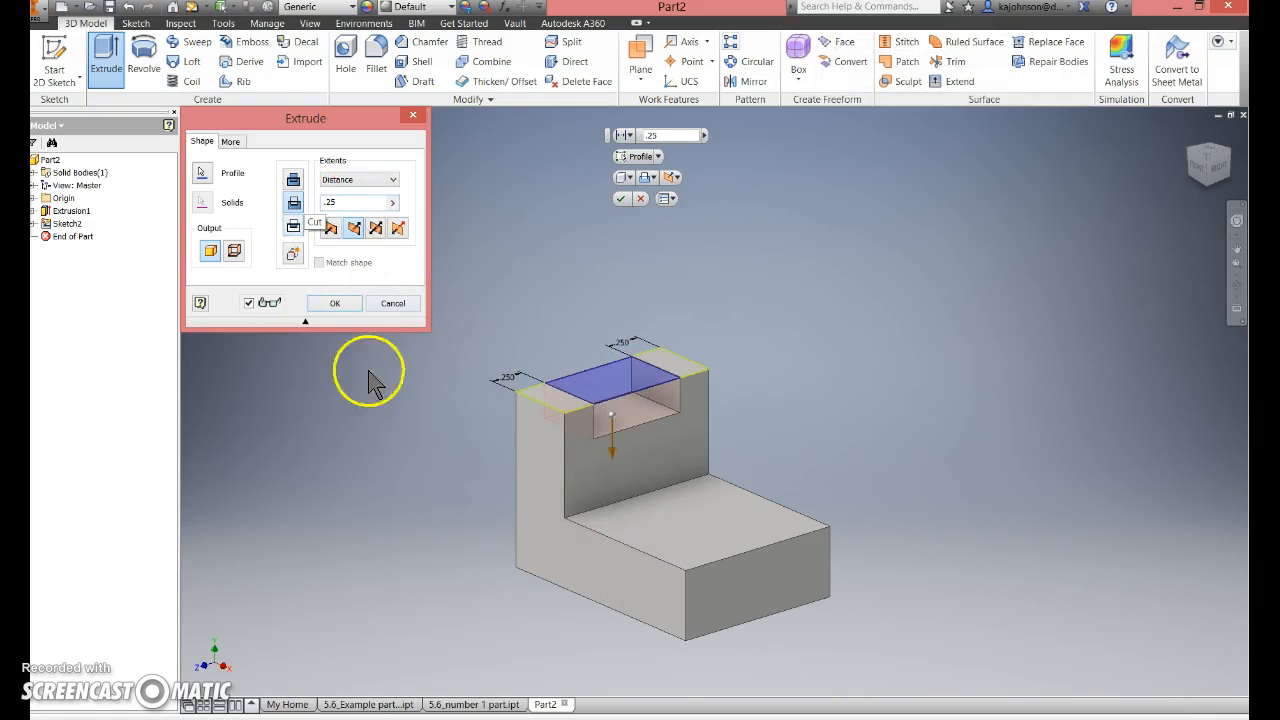
pyautogui.click(335, 303)
# Step: Start a 2D sketch on the end face of the base and project that face's outline
pyautogui.moveTo(842, 320); pyautogui.dragTo(754, 200, button='middle')
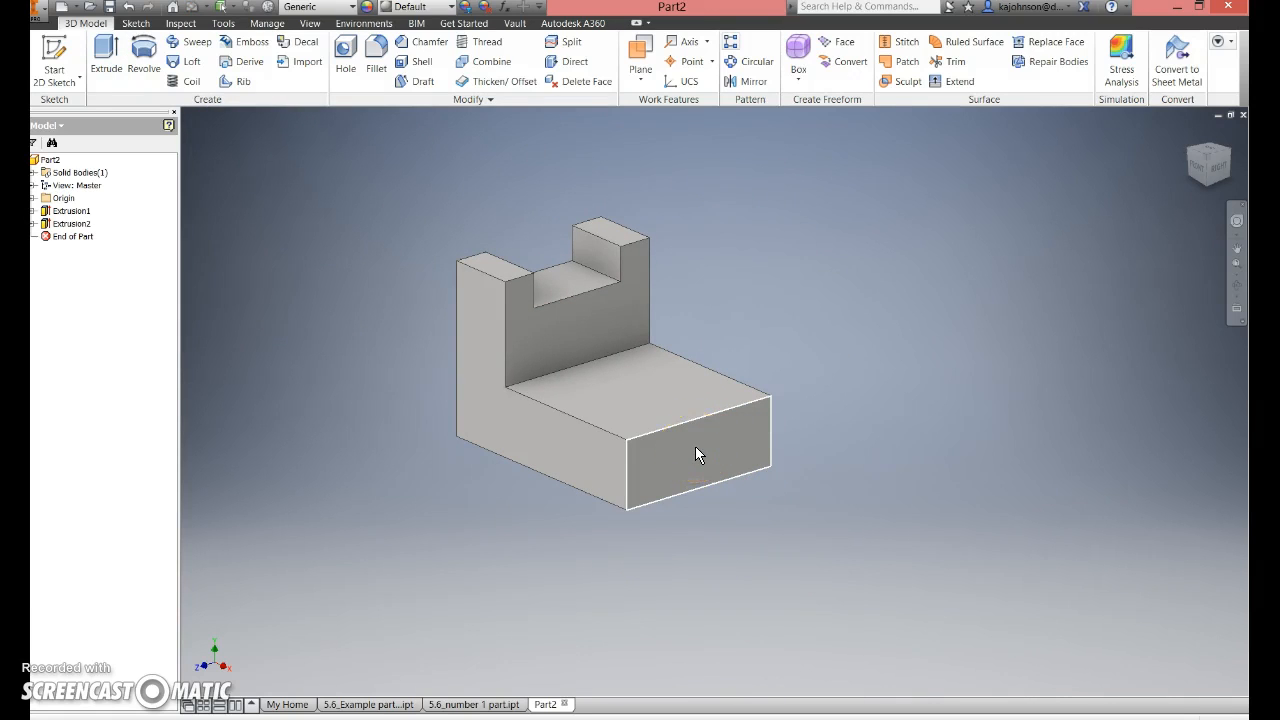
pyautogui.click(54, 60)
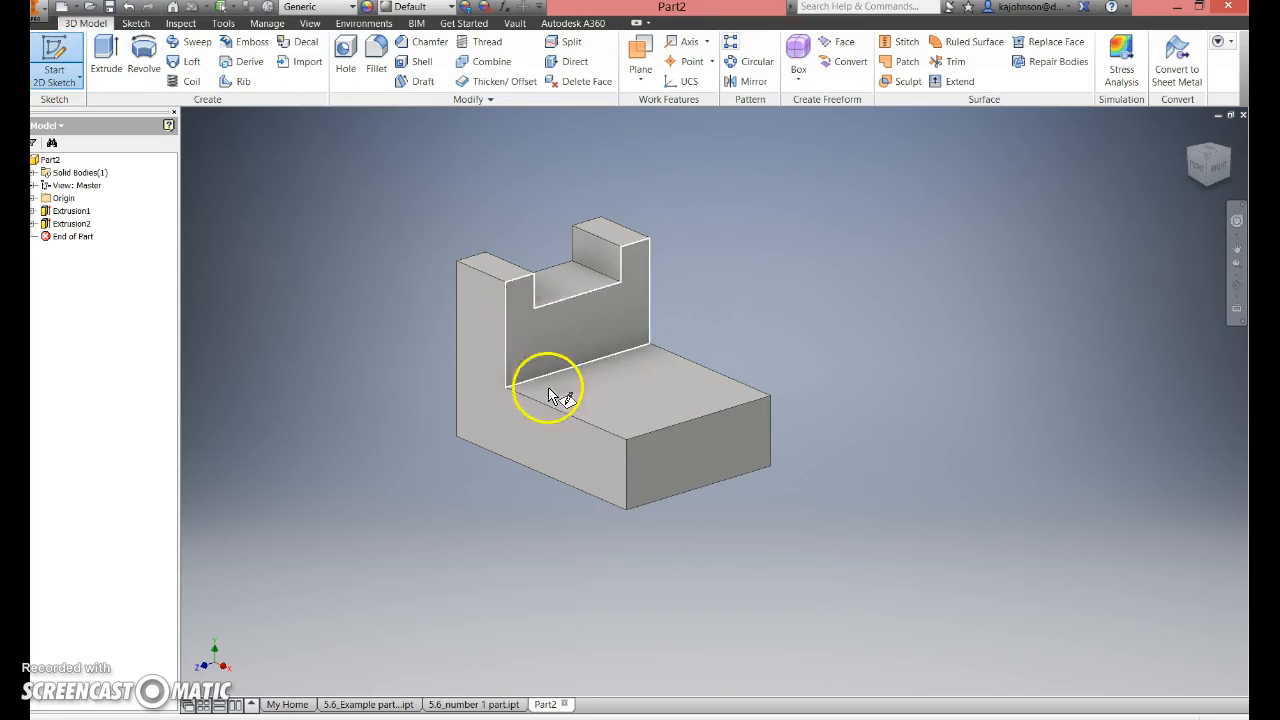
pyautogui.click(720, 448)
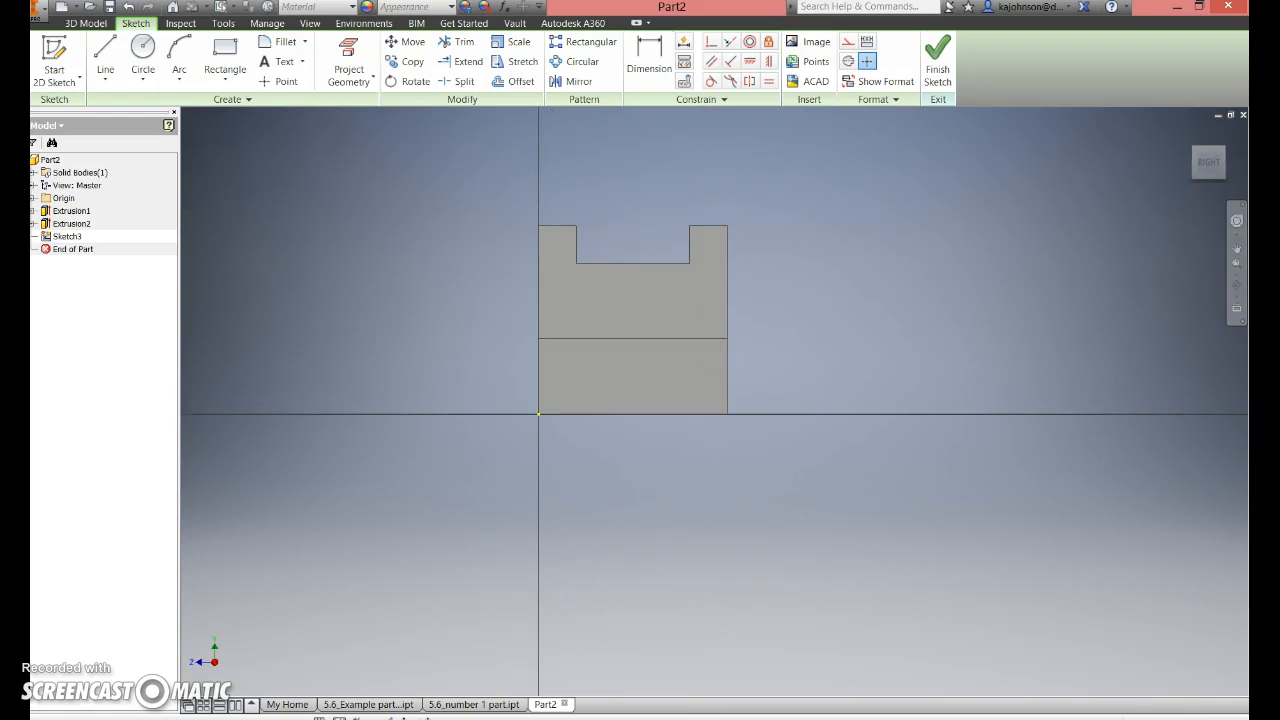
pyautogui.click(345, 62)
pyautogui.click(645, 368)
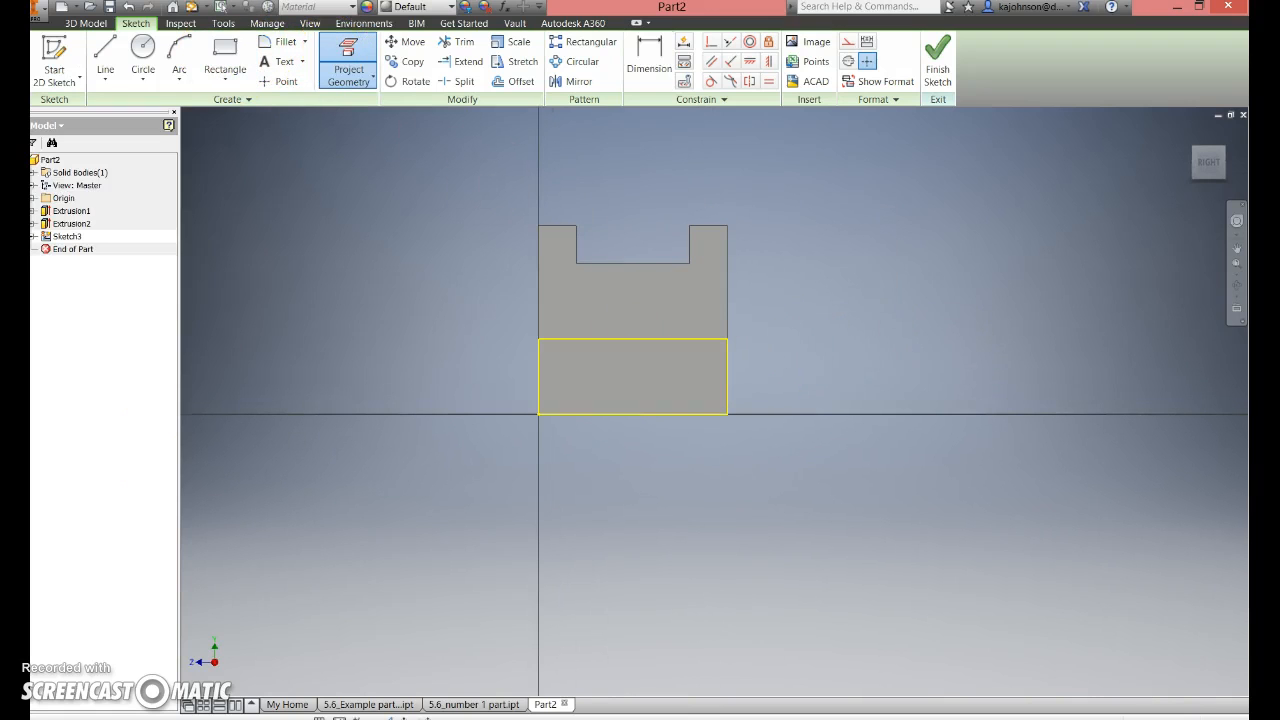
# Step: Draw a rectangle over the full height of the end face, starting about 0.47 in from its left edge
pyautogui.click(224, 55)
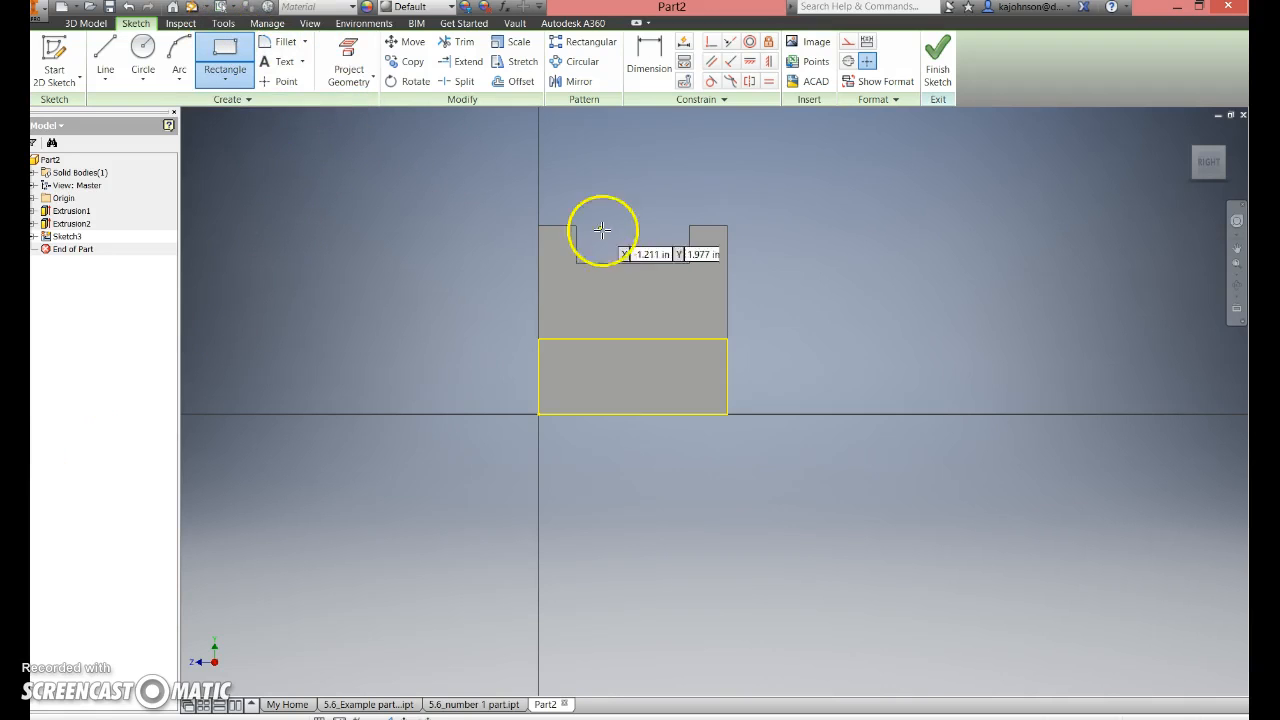
pyautogui.click(610, 340)
pyautogui.click(662, 413)
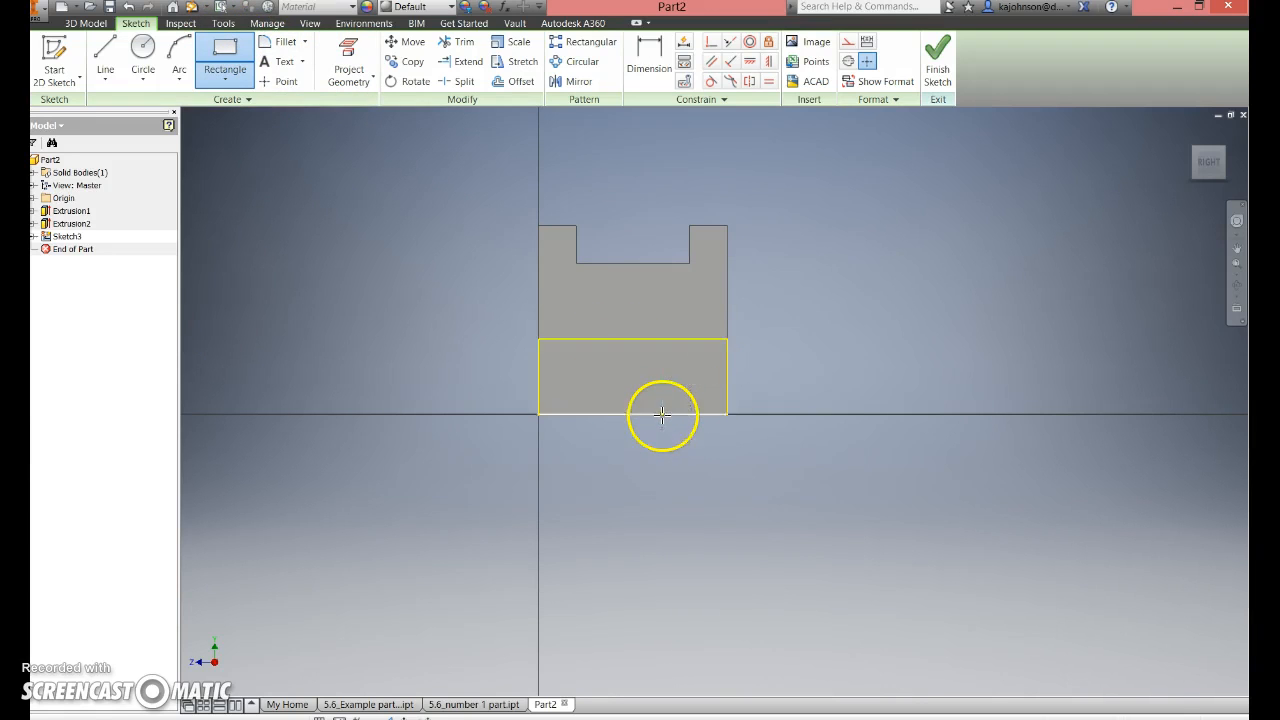
# Step: Dimension the slot rectangle's left side 0.5 in from the left edge of the end face
pyautogui.click(645, 62)
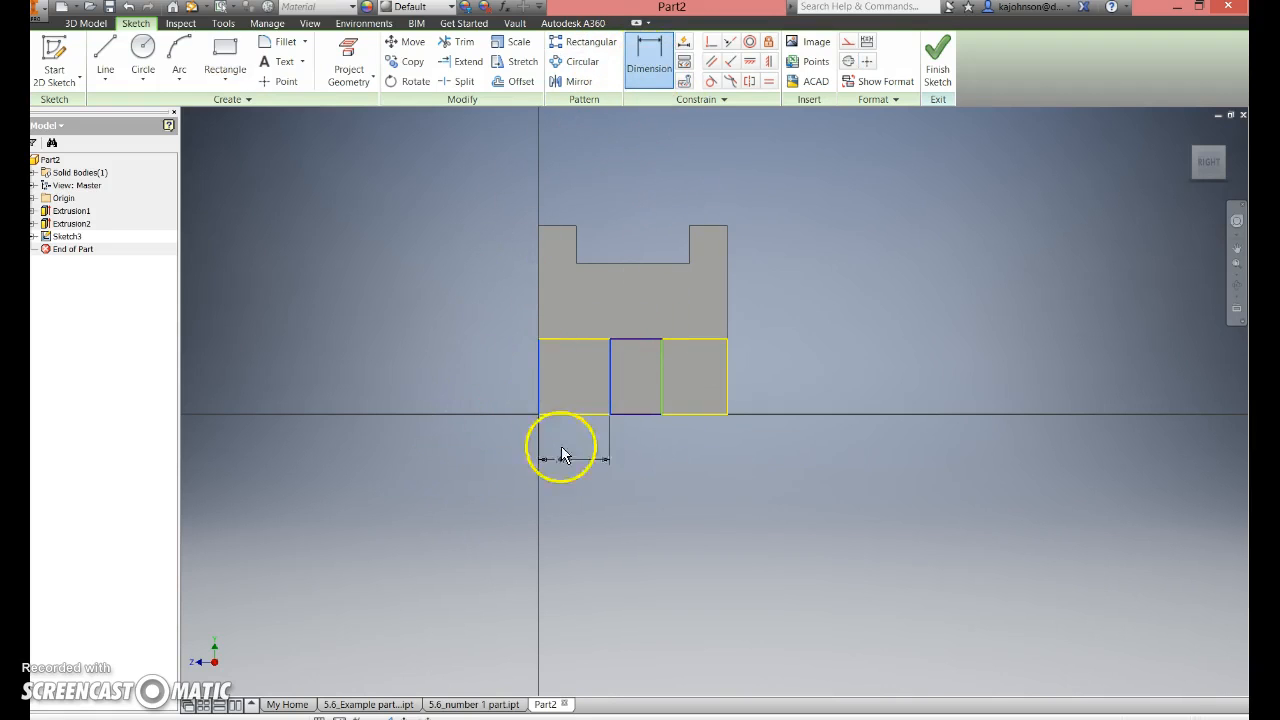
pyautogui.click(578, 481)
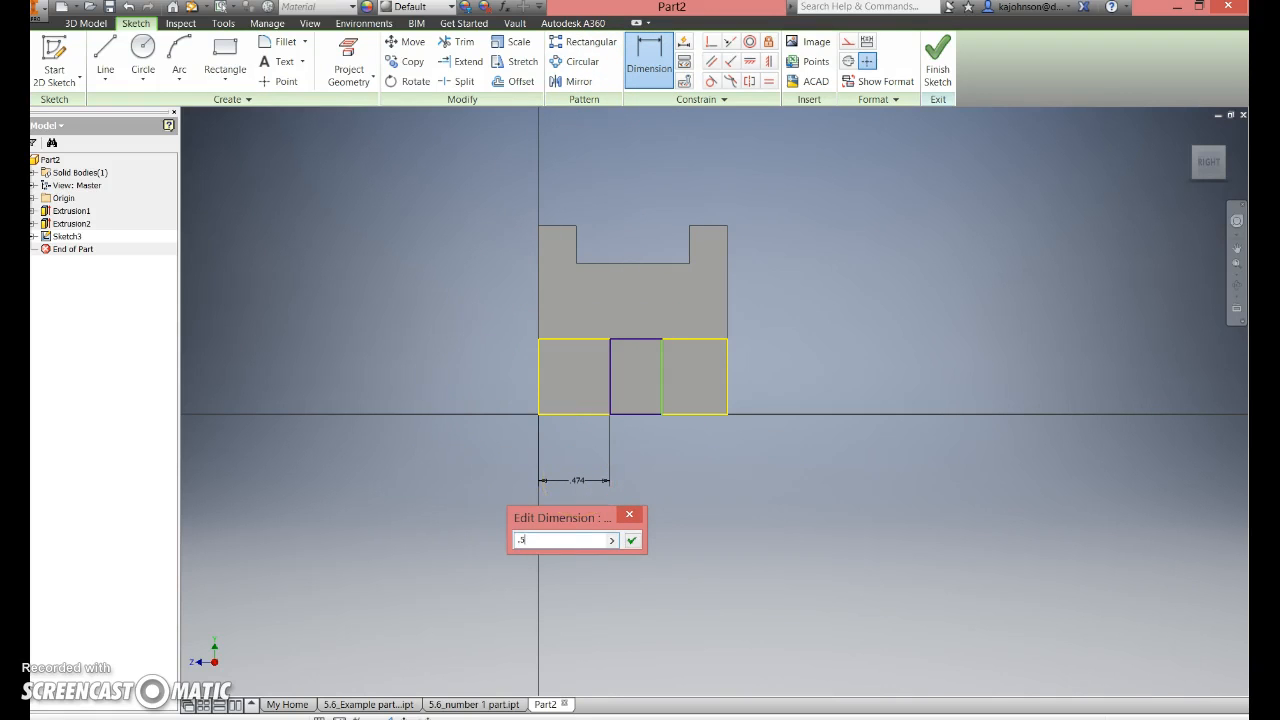
pyautogui.press('Return')
# Step: Dimension the slot rectangle's right side 0.5 in from the right edge of the end face, and finish the sketch
pyautogui.click(830, 388)
pyautogui.click(728, 380)
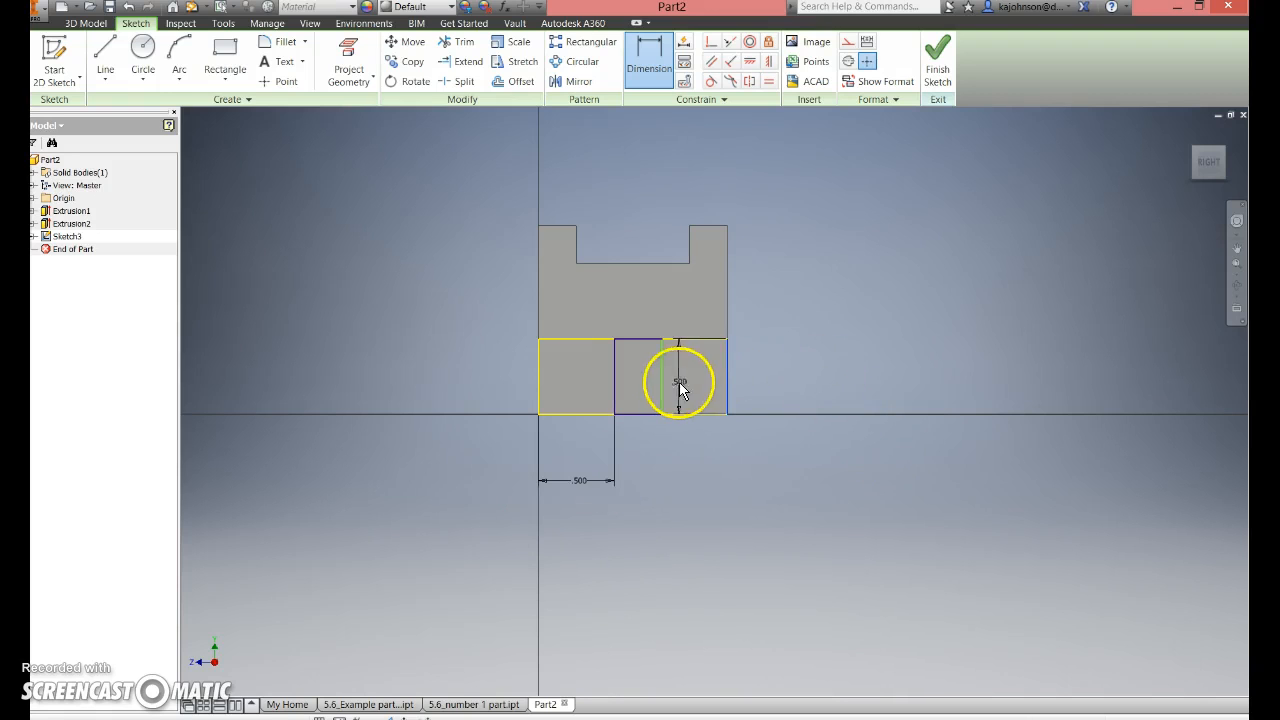
pyautogui.click(658, 390)
pyautogui.click(708, 480)
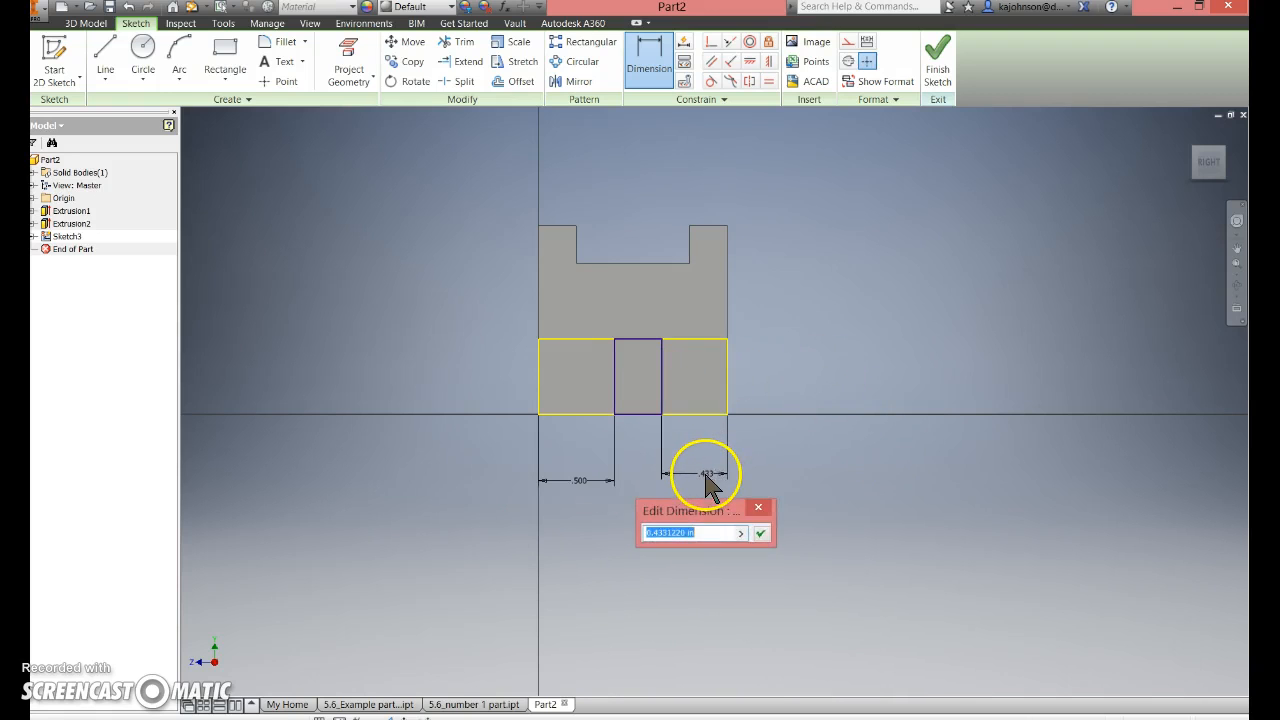
pyautogui.press('Return')
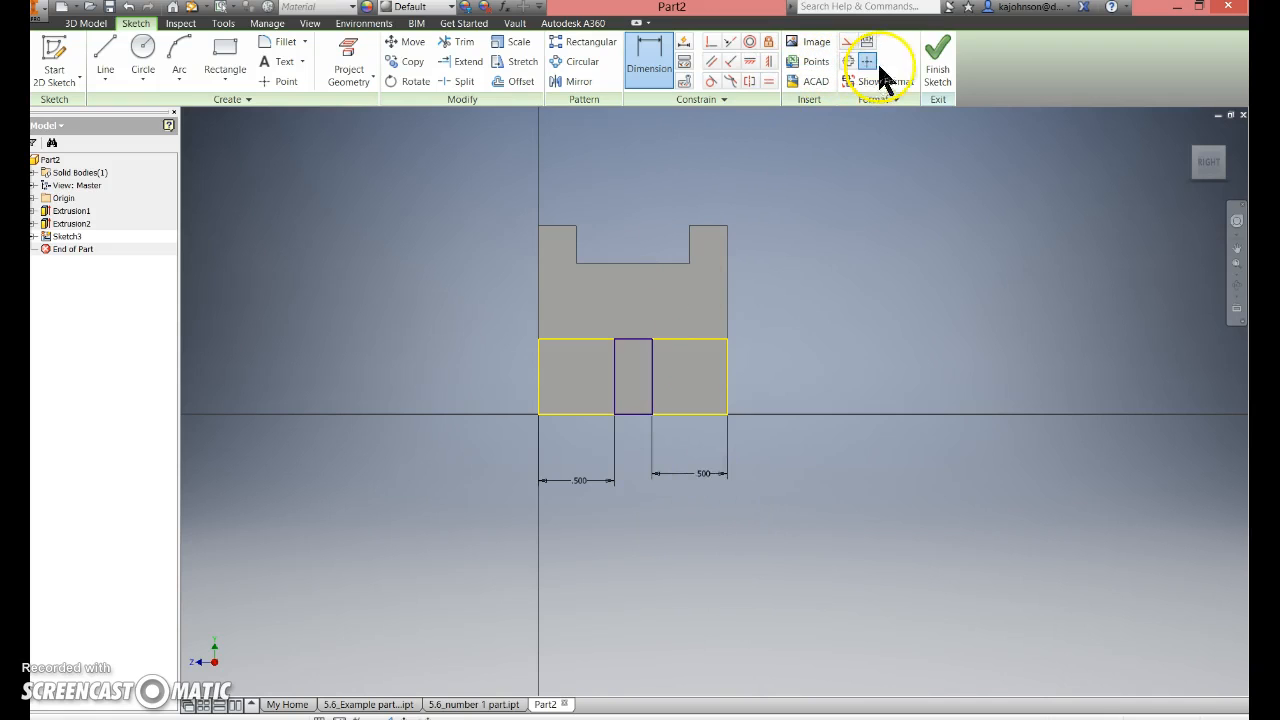
pyautogui.click(940, 70)
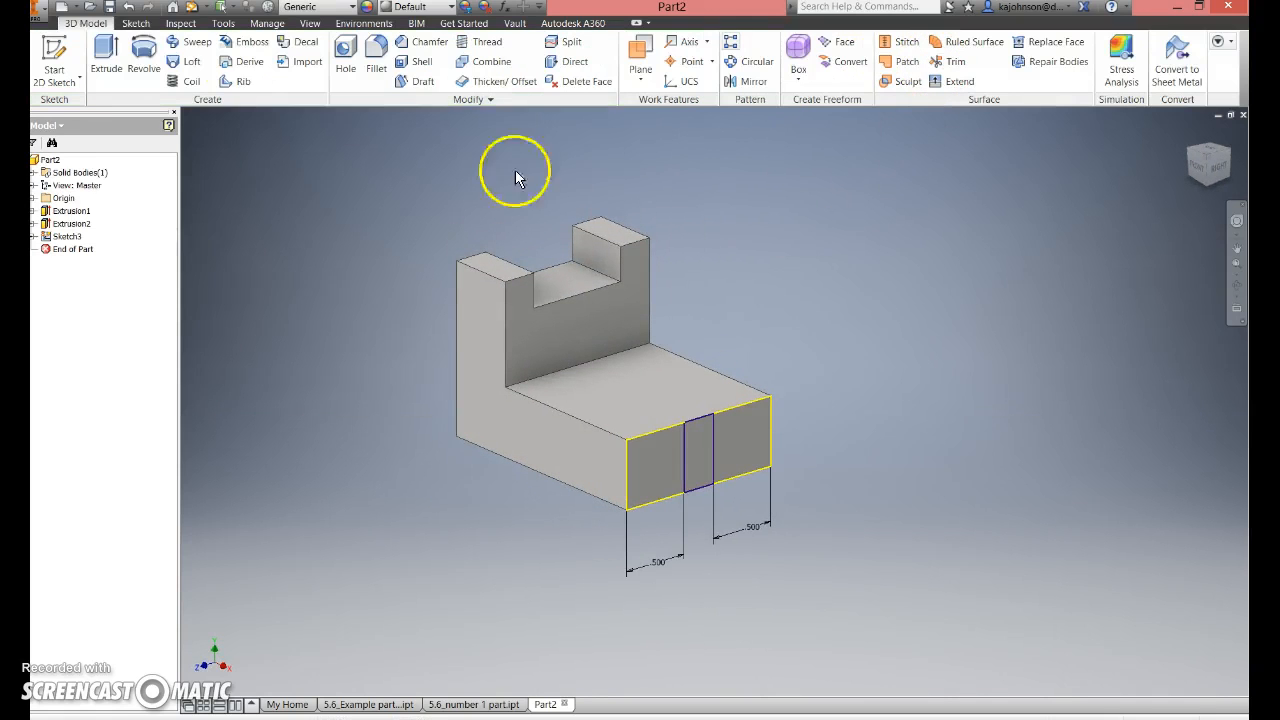
# Step: Extrude the slot rectangle on the base's end face as a cut into the base
pyautogui.click(100, 57)
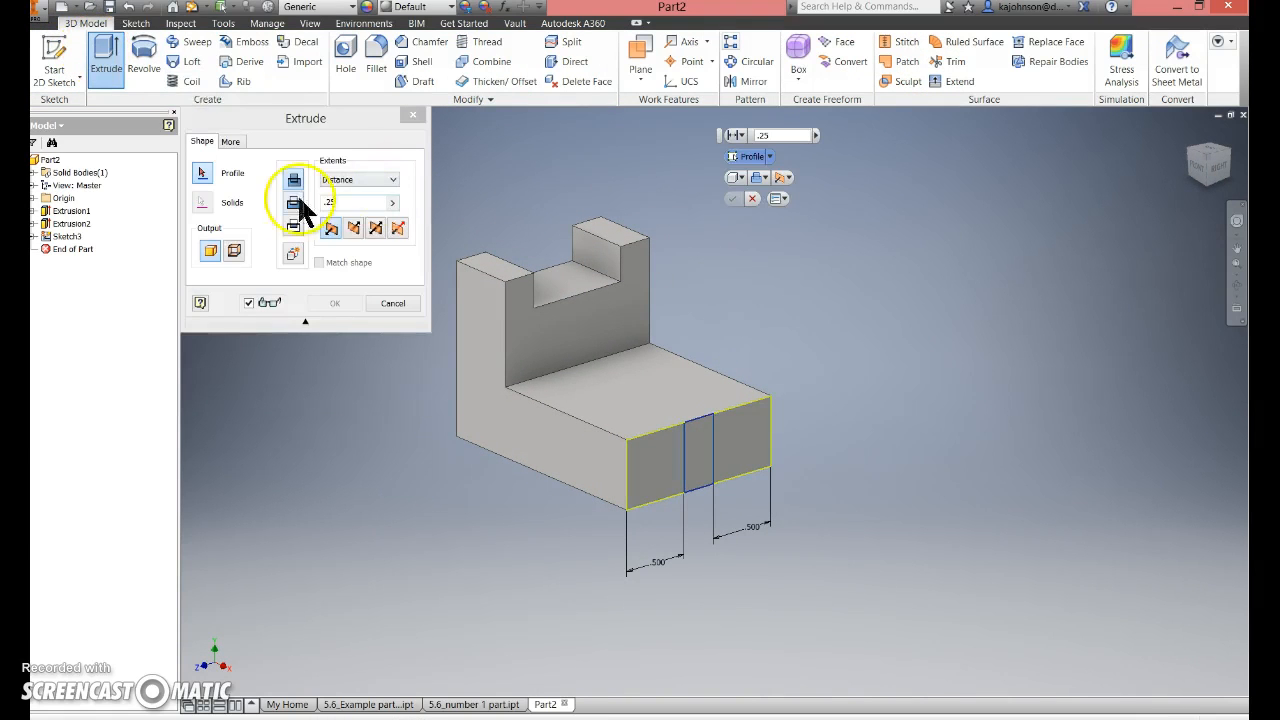
pyautogui.click(703, 452)
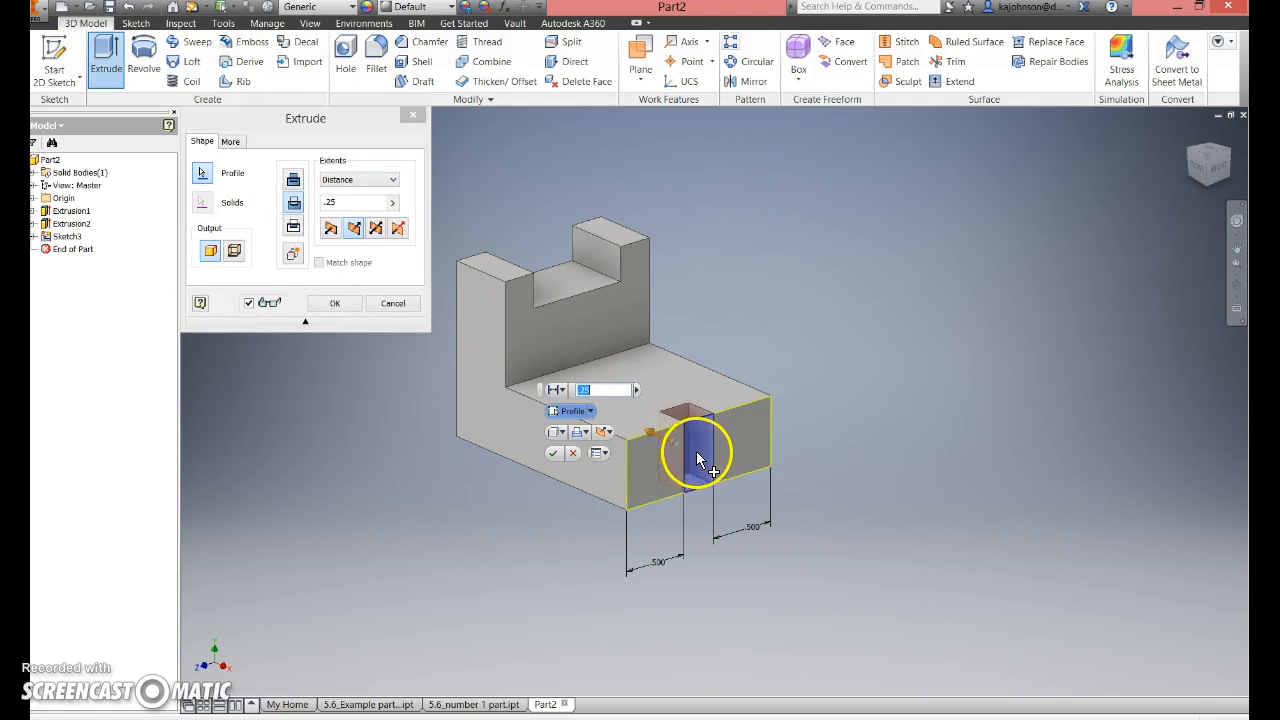
pyautogui.click(358, 203)
pyautogui.press('Return')
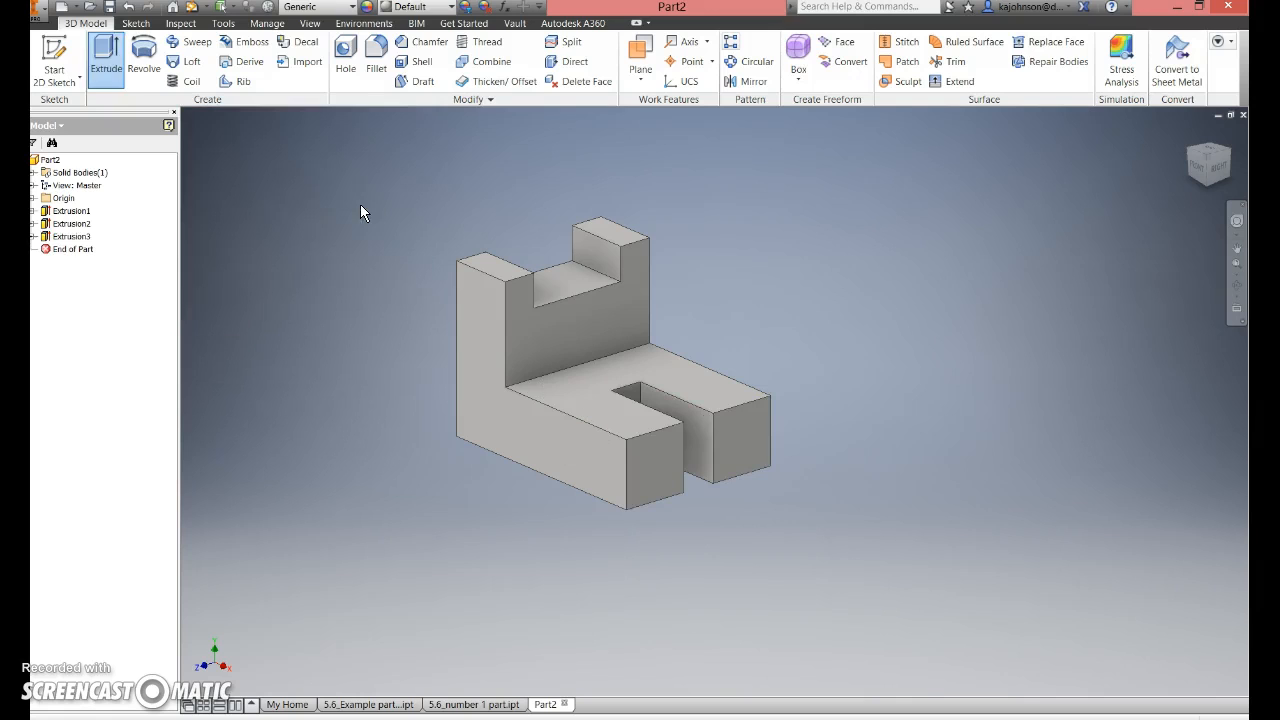
# Step: Assign the Aluminum 6061 material to the part
pyautogui.moveTo(820, 308); pyautogui.dragTo(868, 318, button='middle')
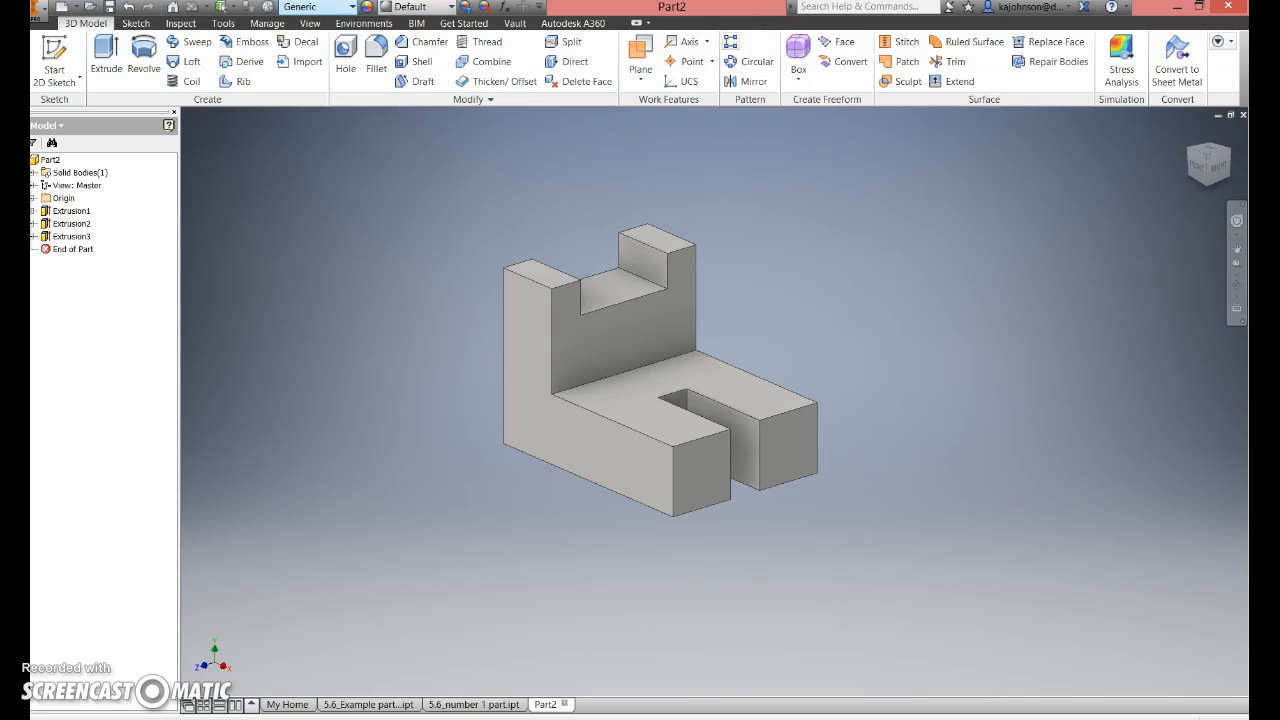
pyautogui.click(330, 7)
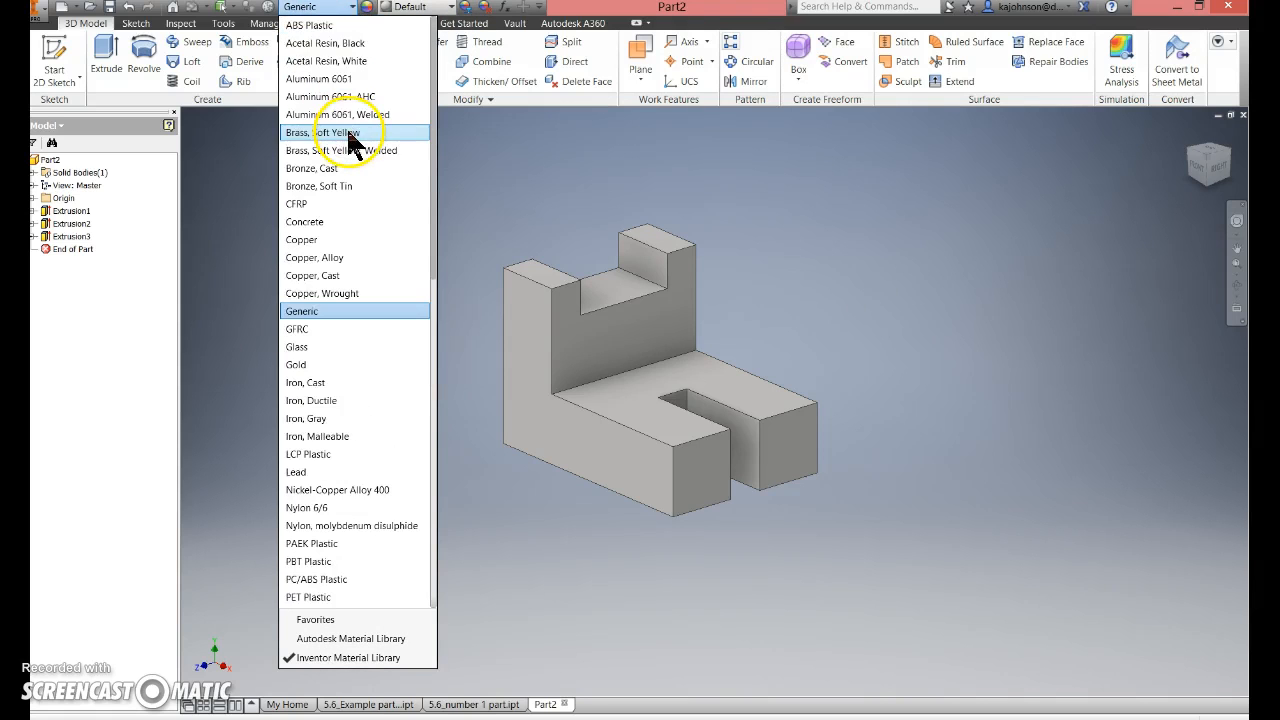
pyautogui.click(346, 80)
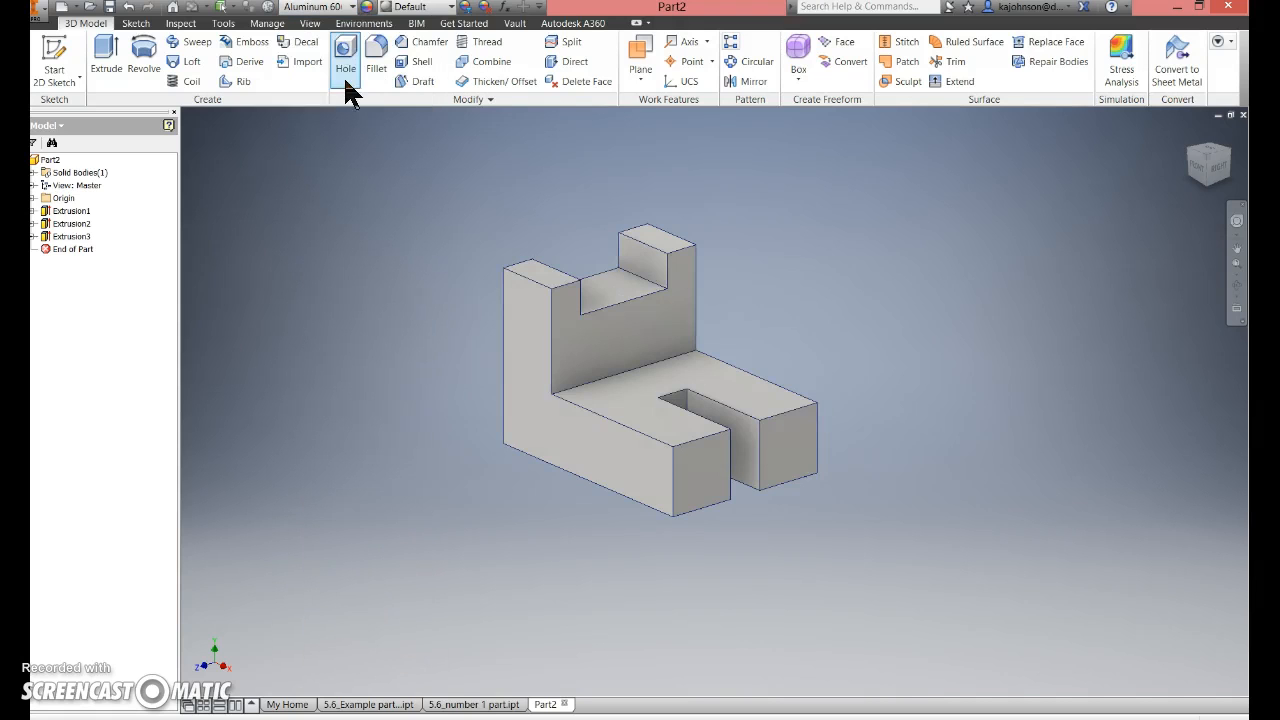
pyautogui.scroll(-3, 612, 355)
pyautogui.moveTo(622, 338); pyautogui.dragTo(837, 377, button='middle')
pyautogui.scroll(-2, 840, 385)
pyautogui.scroll(5, 840, 388)
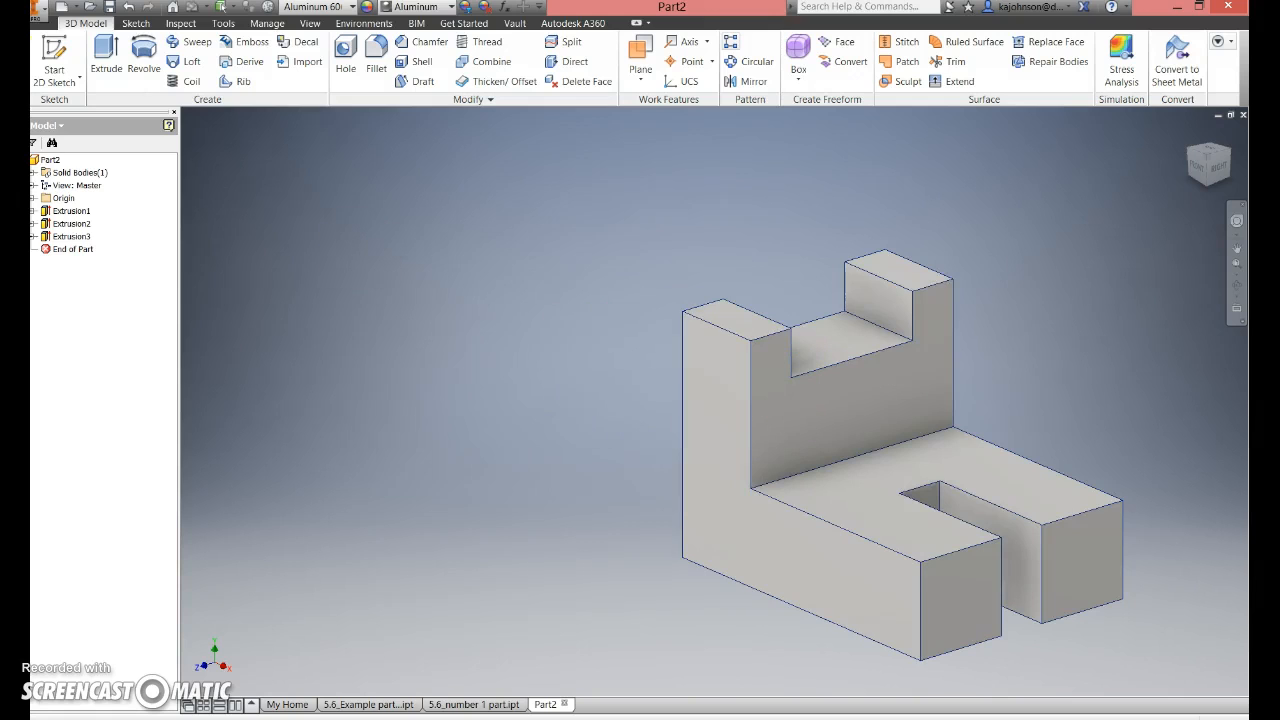
# Step: Review the part's physical iProperties with the window moved clear of the model, and close them
pyautogui.click(44, 20)
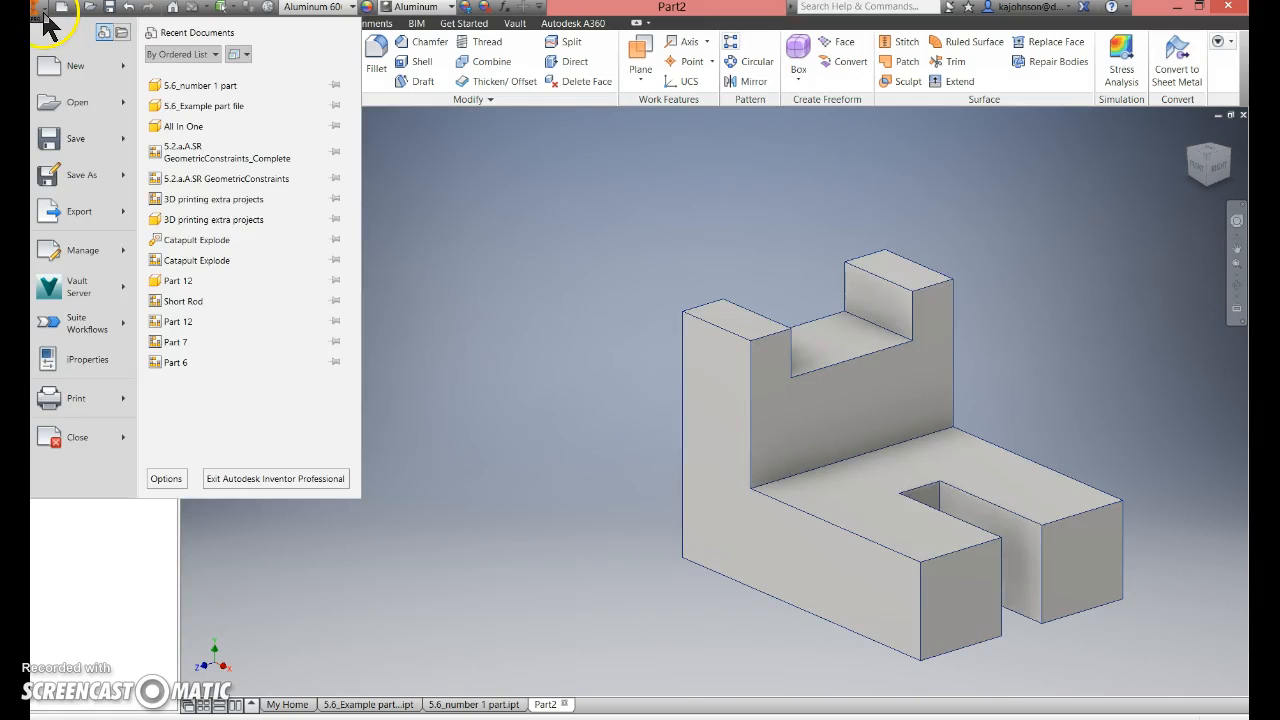
pyautogui.click(112, 375)
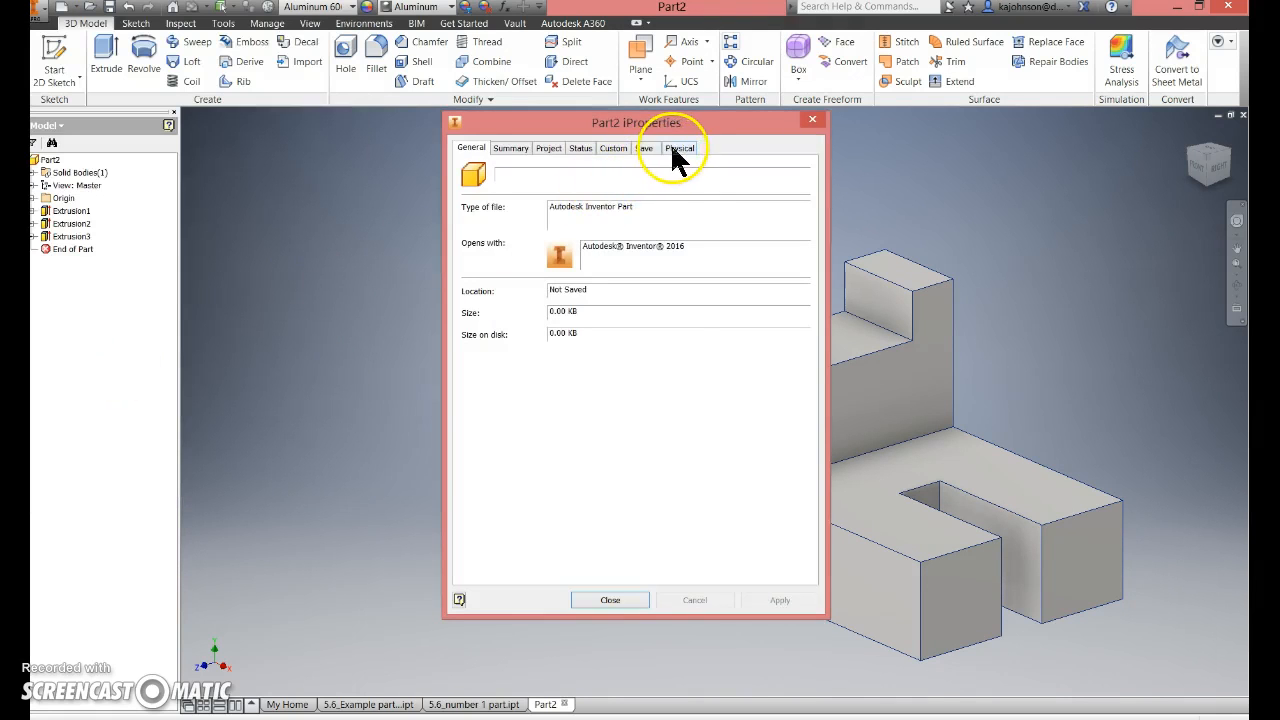
pyautogui.click(679, 148)
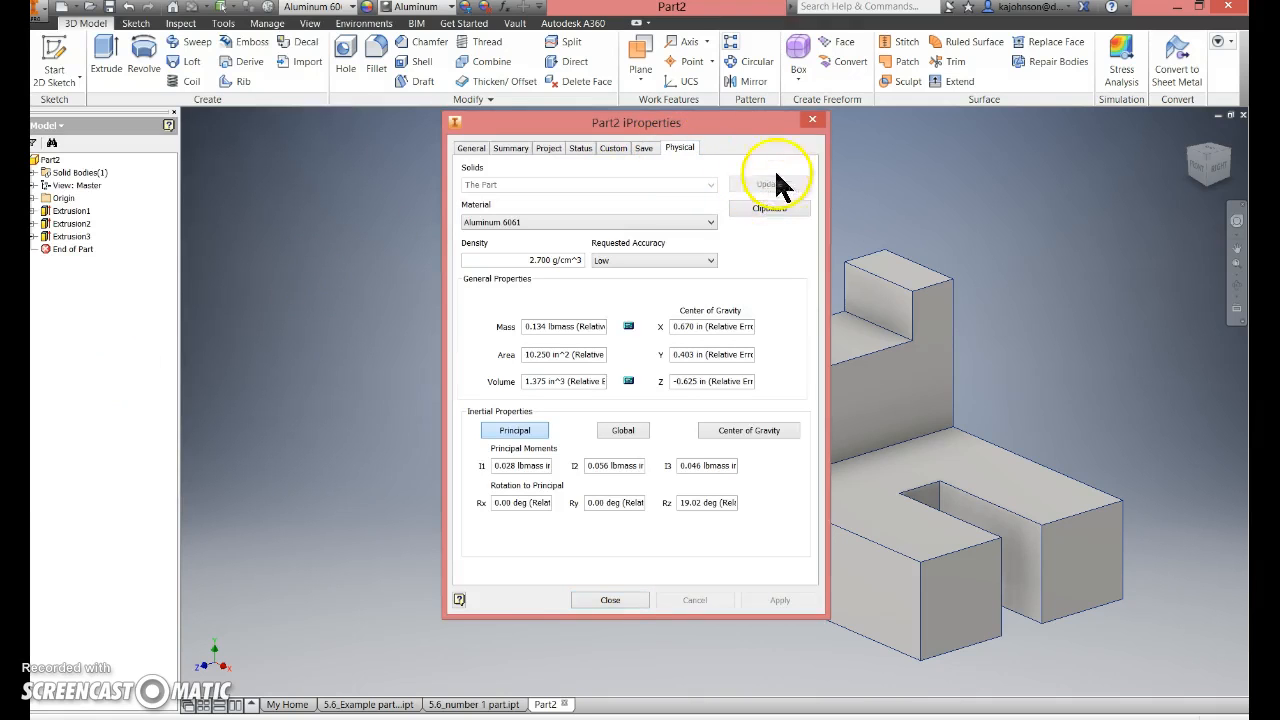
pyautogui.moveTo(766, 128); pyautogui.dragTo(573, 151)
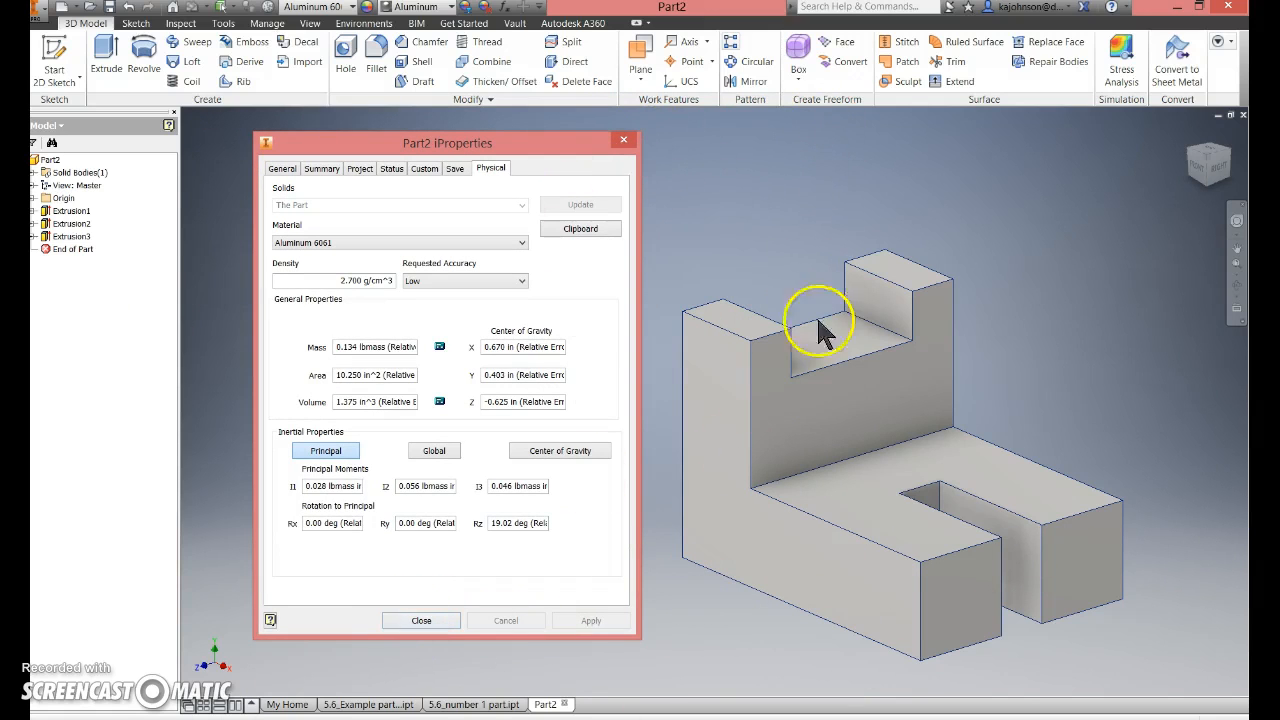
pyautogui.click(629, 140)
# Step: Sketch a text box above the L-shaped side face containing the author's name, and finish the sketch
pyautogui.moveTo(1085, 332); pyautogui.dragTo(952, 306, button='middle')
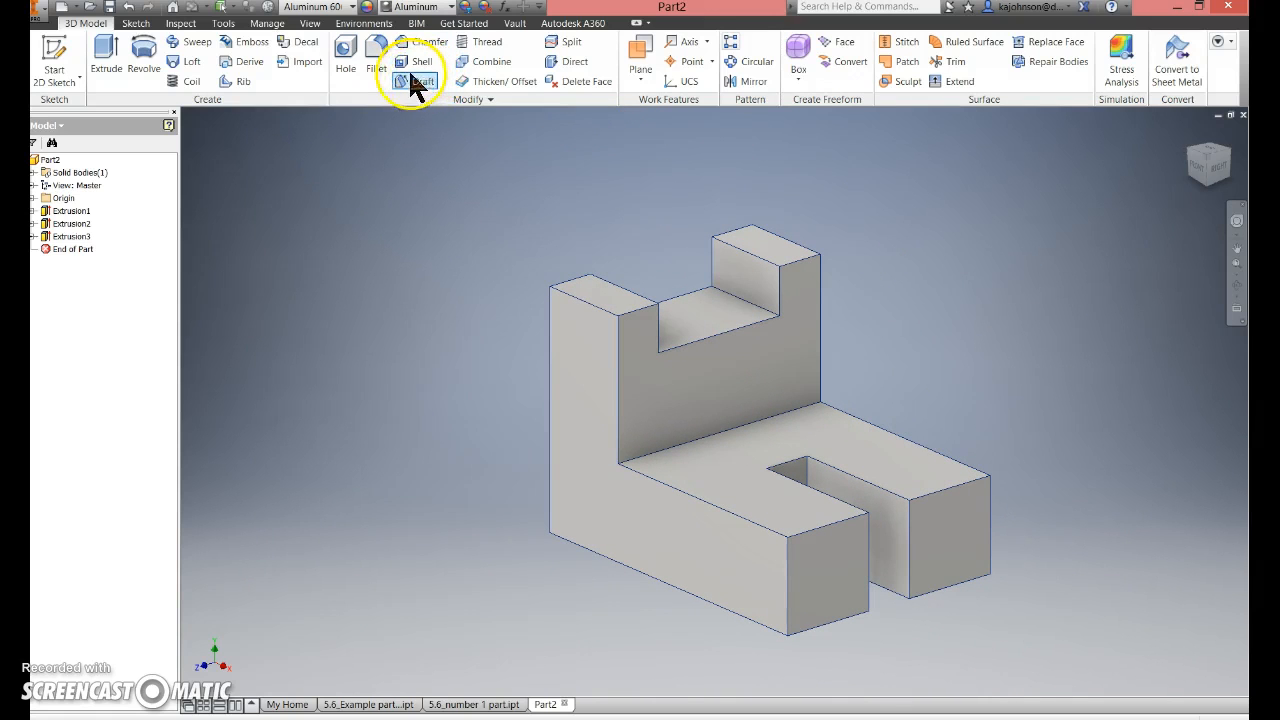
pyautogui.click(136, 23)
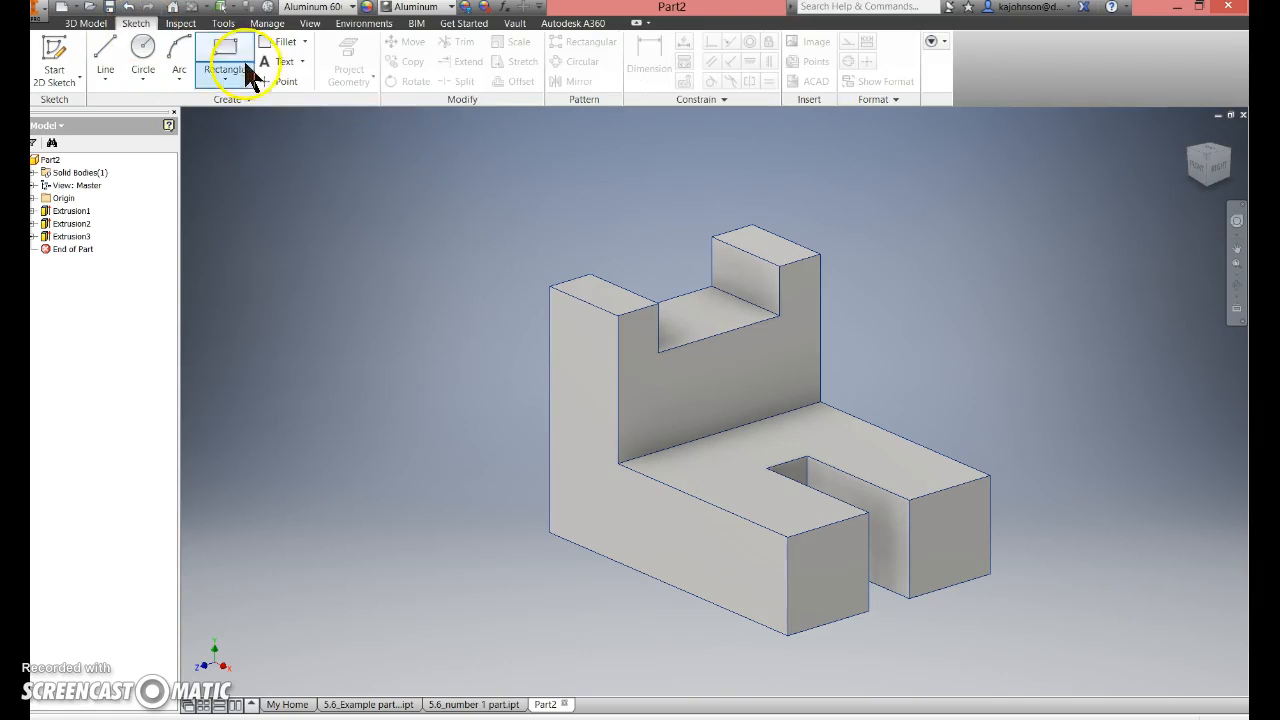
pyautogui.click(280, 61)
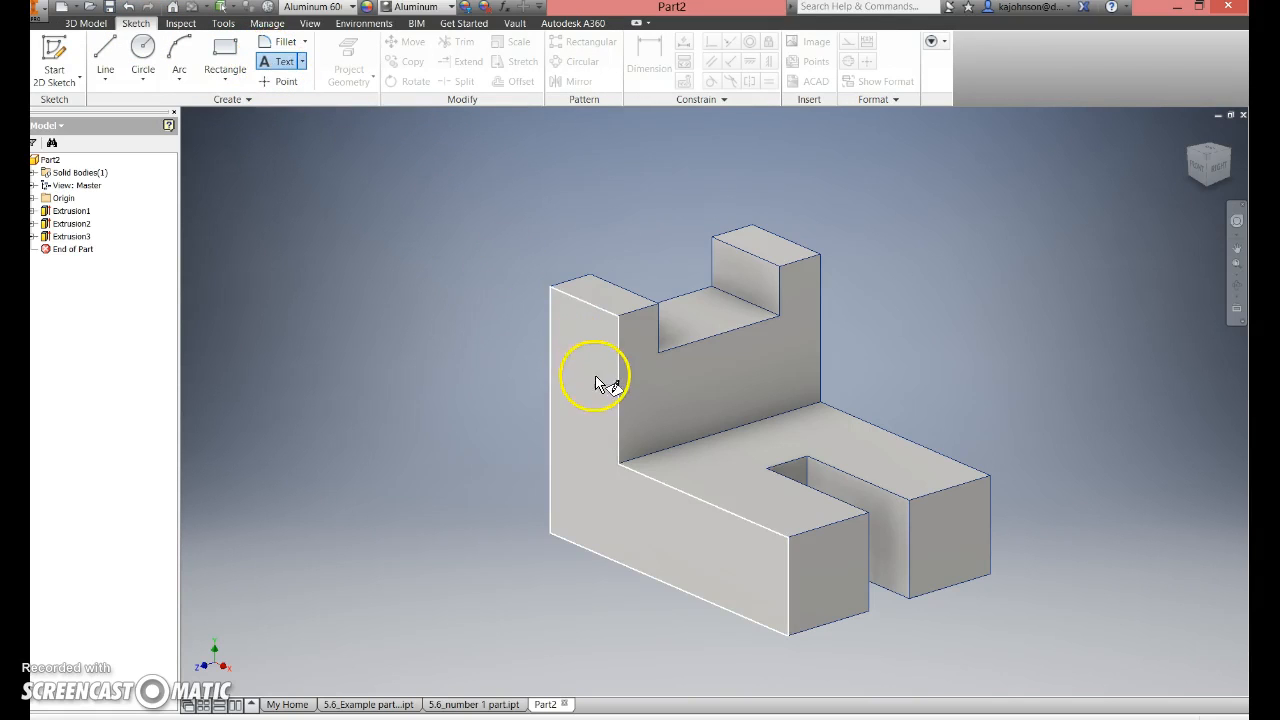
pyautogui.click(576, 346)
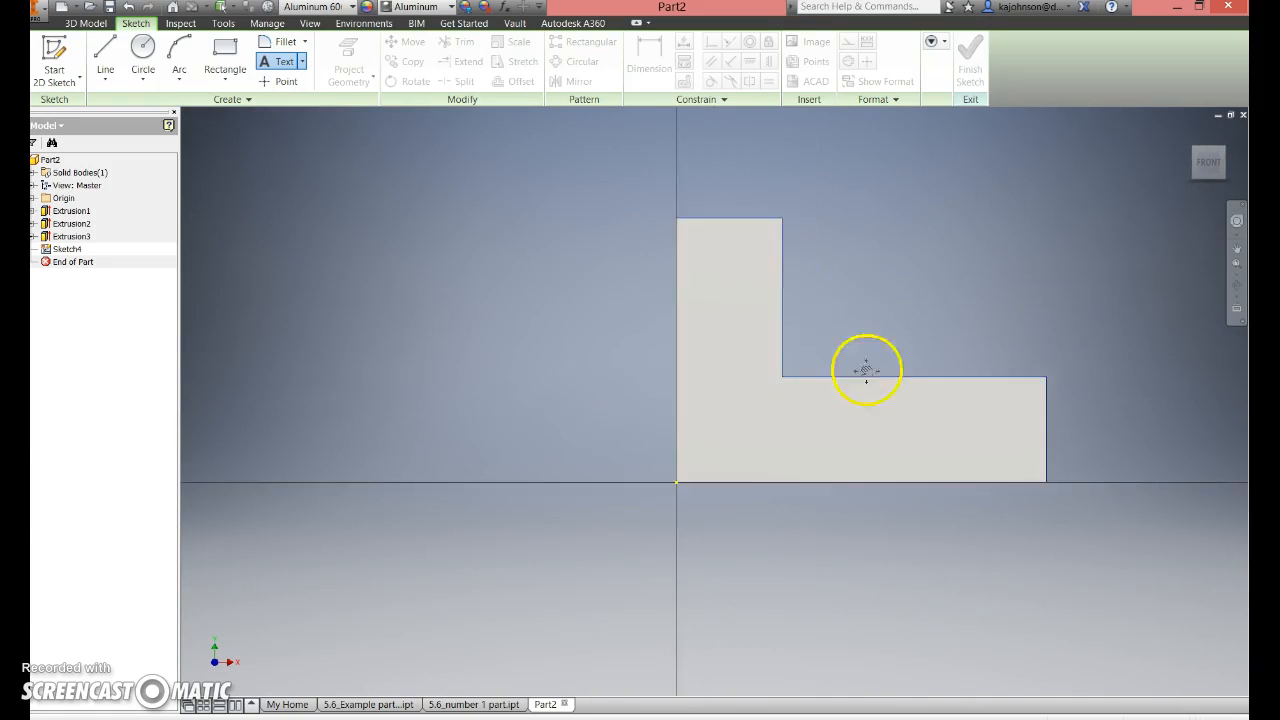
pyautogui.moveTo(631, 246)
pyautogui.mouseDown()
pyautogui.moveTo(791, 334)
pyautogui.moveTo(945, 366)
pyautogui.mouseUp()
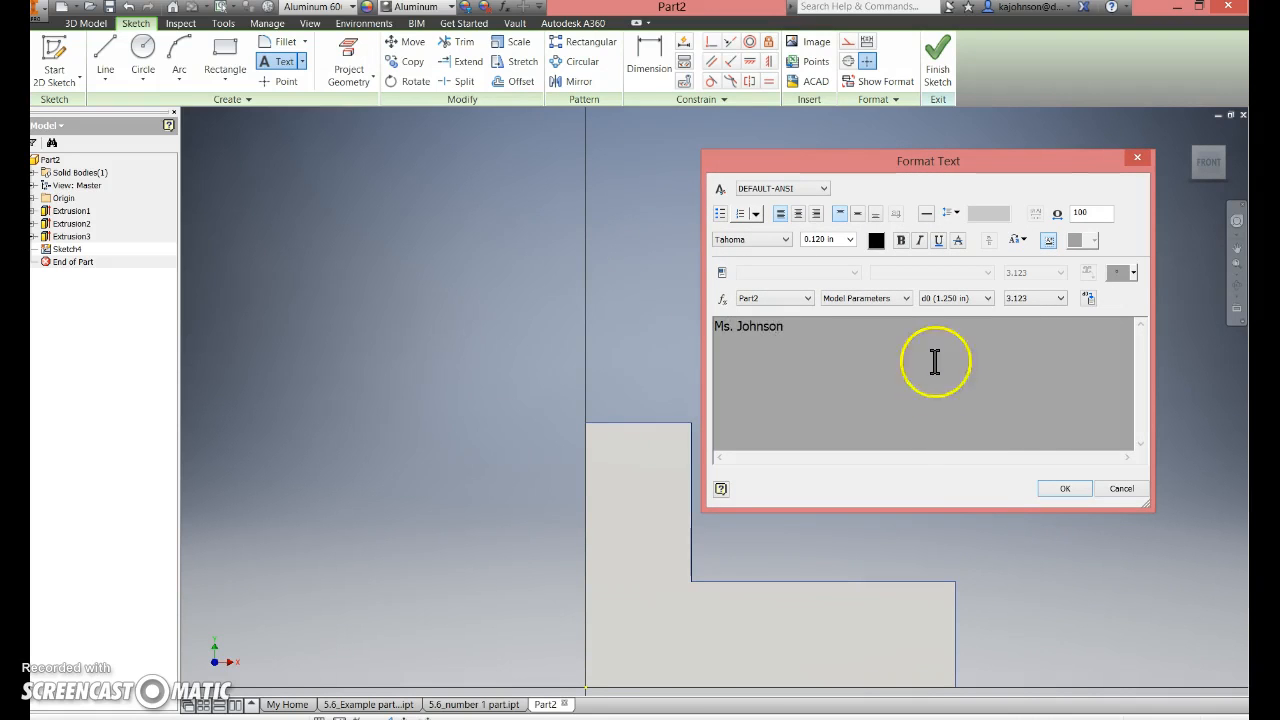
pyautogui.click(1062, 494)
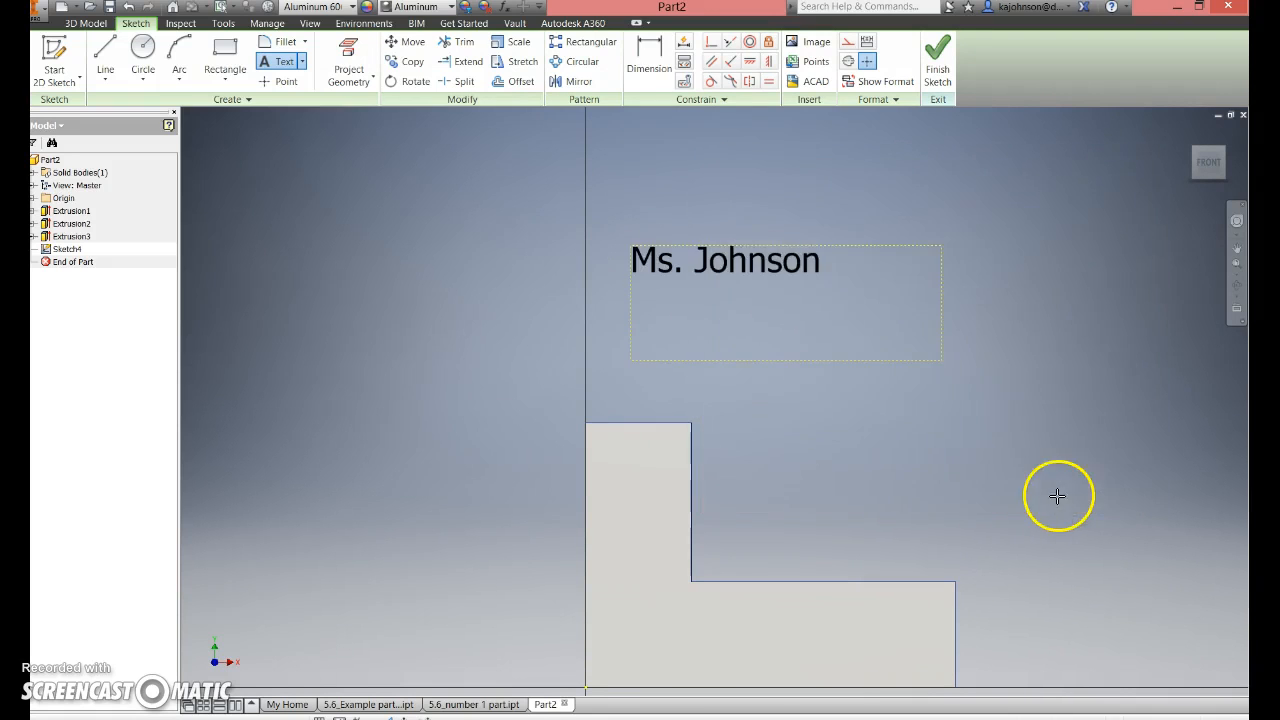
pyautogui.click(940, 55)
# Step: Show the physical iProperties beside the complete model and its name label, and close them
pyautogui.scroll(-3, 889, 295)
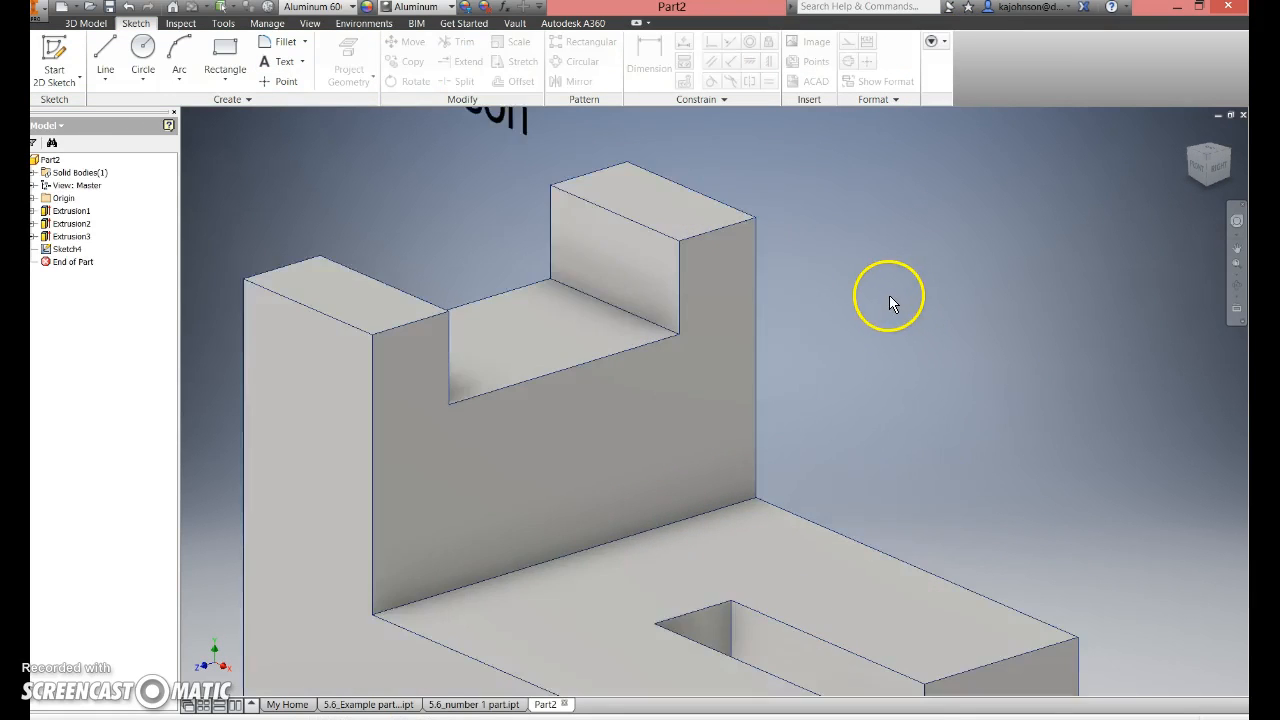
pyautogui.scroll(4, 886, 295)
pyautogui.moveTo(886, 295); pyautogui.dragTo(951, 354, button='middle')
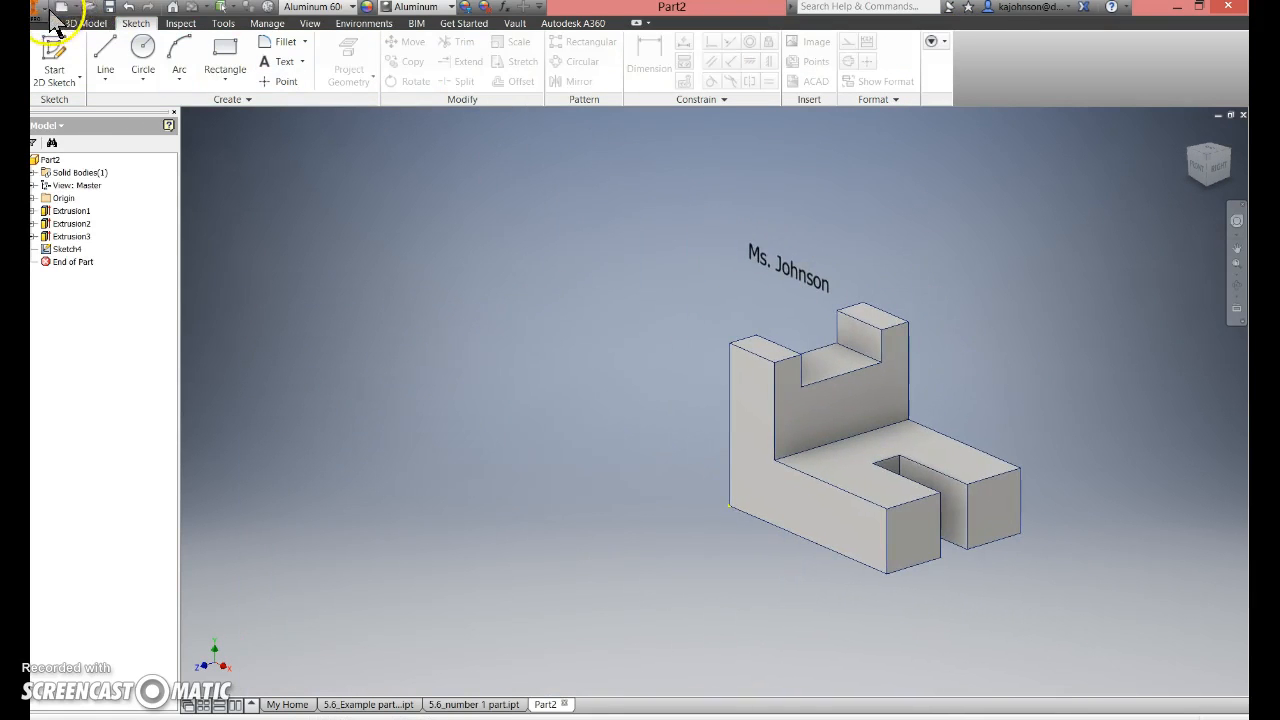
pyautogui.click(42, 10)
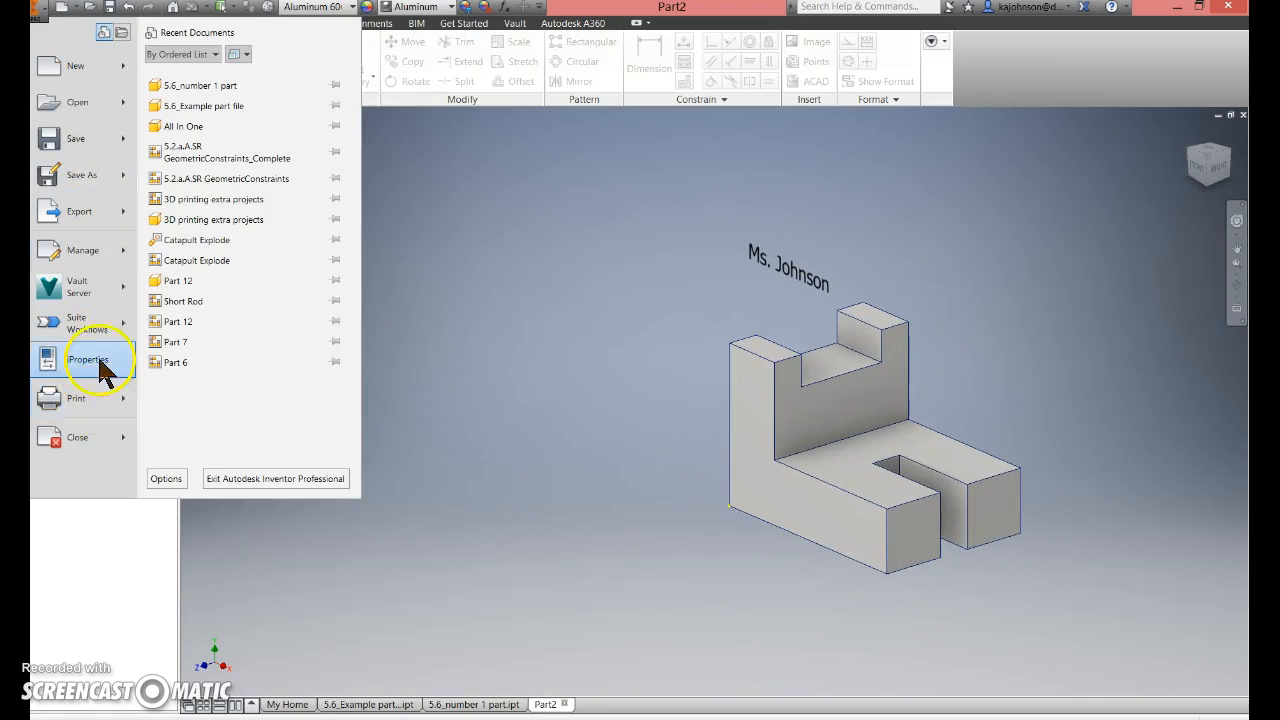
pyautogui.click(101, 362)
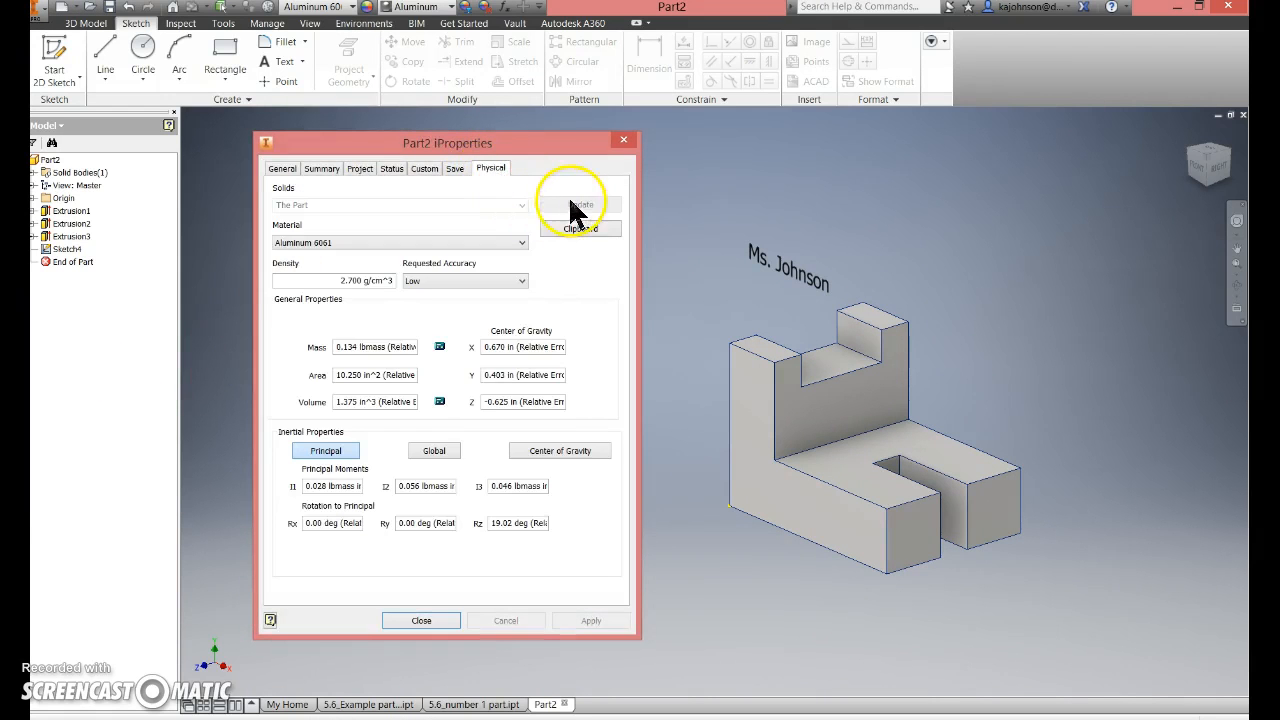
pyautogui.moveTo(560, 148); pyautogui.dragTo(584, 145)
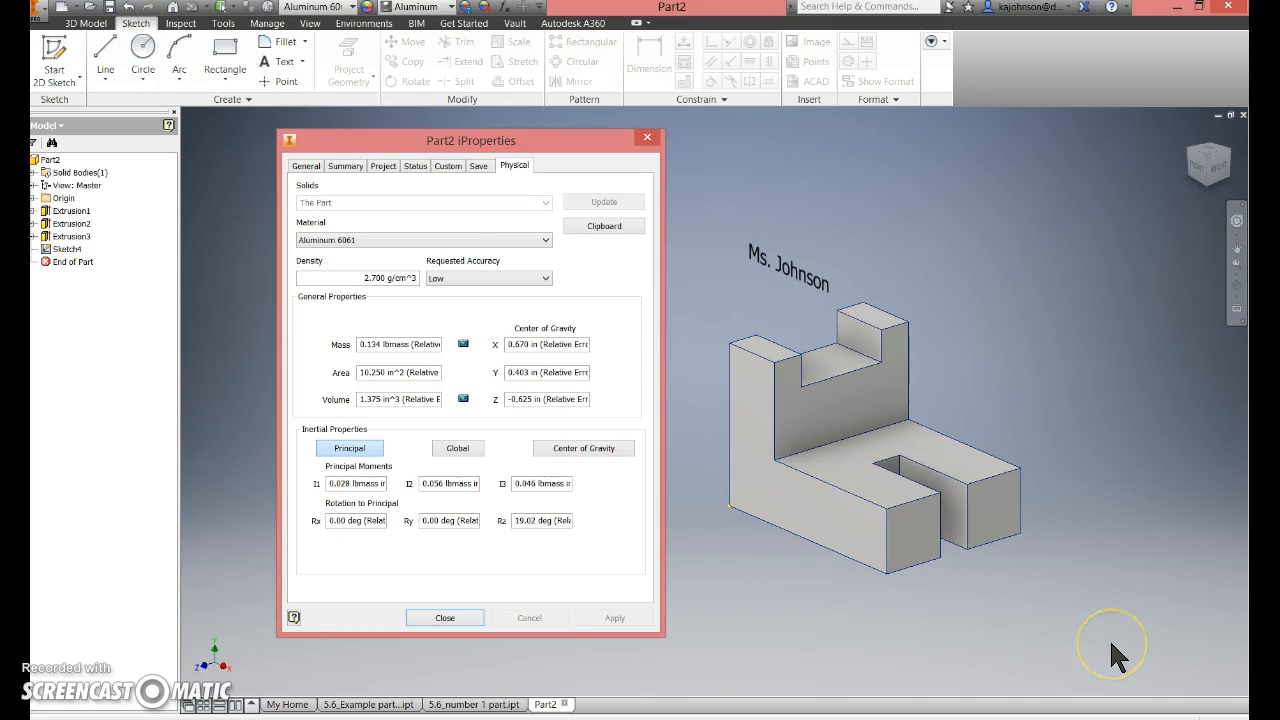
pyautogui.click(648, 138)
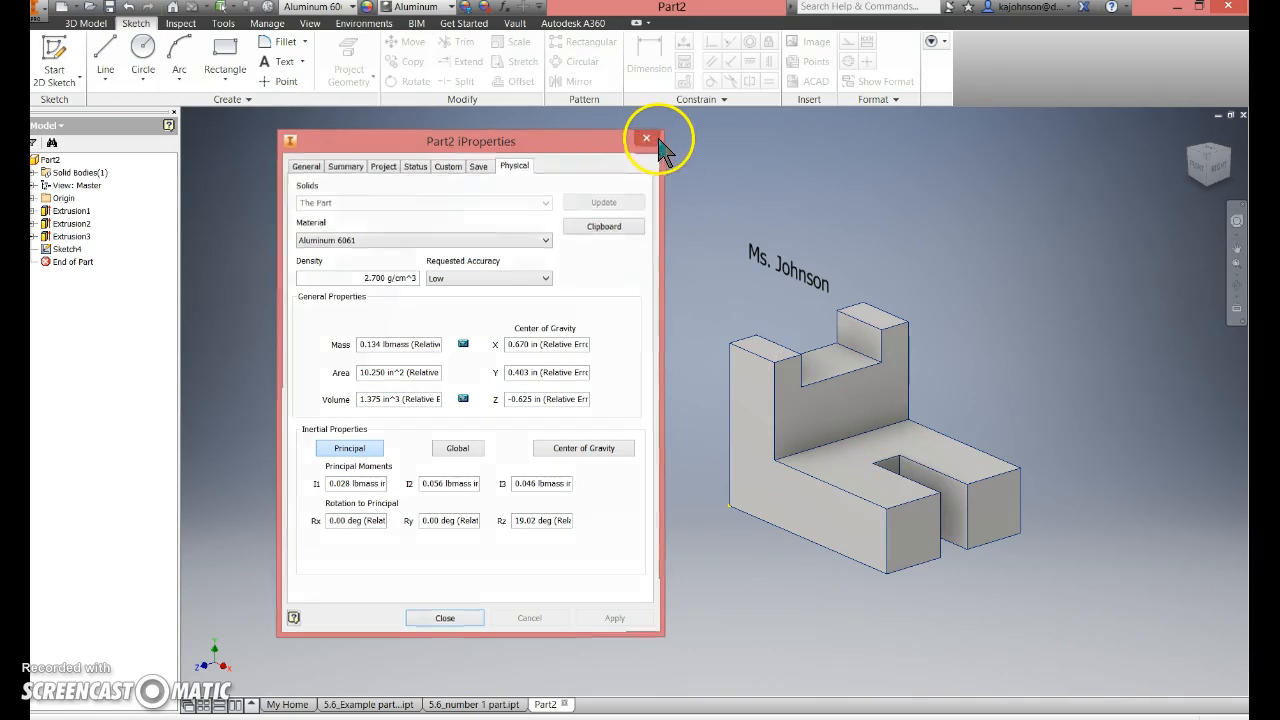